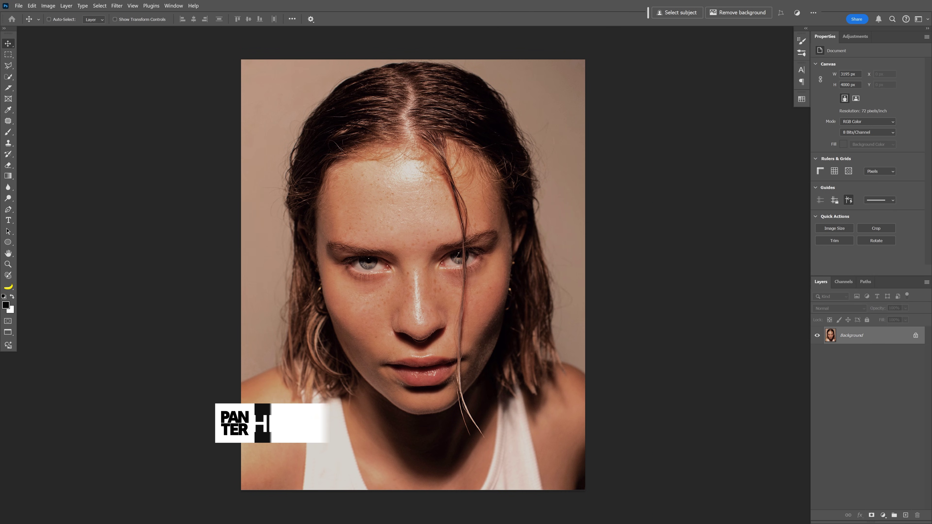
# Check the portrait's image size and convert the Background layer to a smart object
pyautogui.hotkey('ctrl', 'alt', 'i')
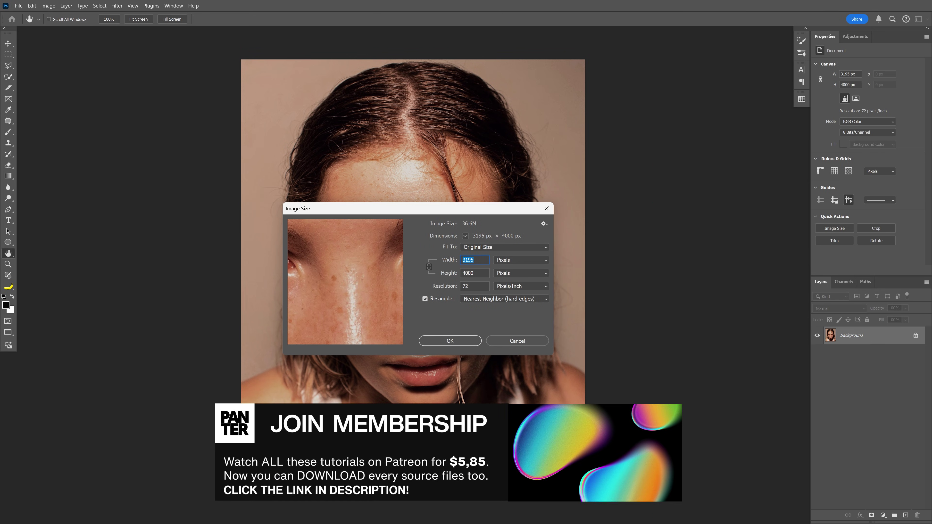
pyautogui.press('Escape')
pyautogui.rightClick(881, 338)
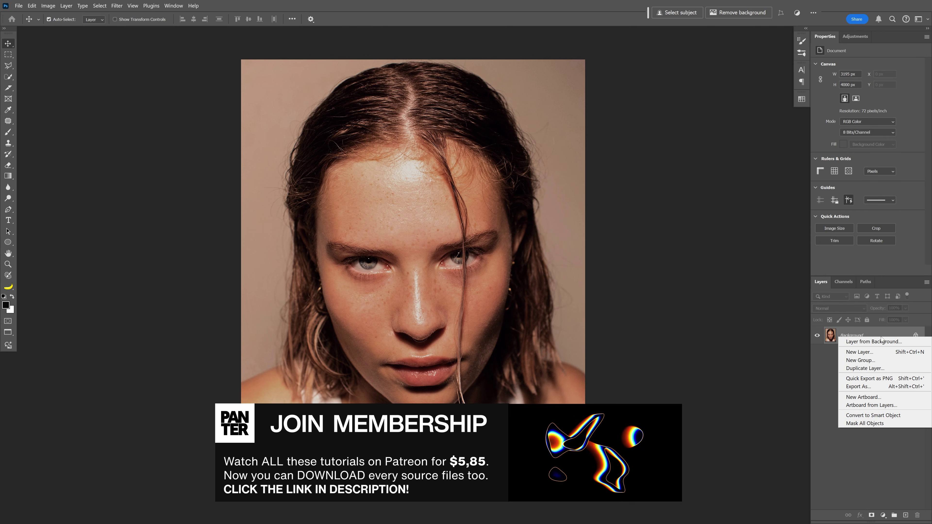
pyautogui.click(874, 416)
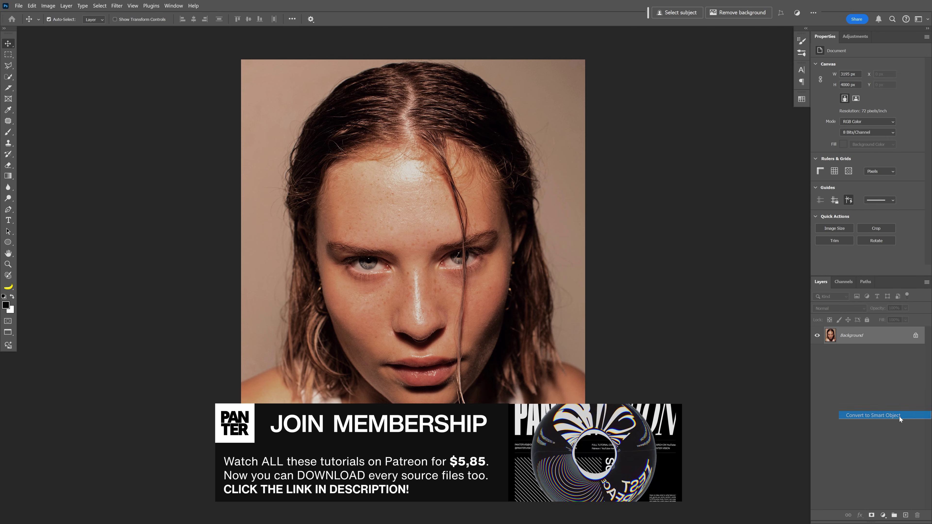
# Set up a Filter Gallery Grain effect on the portrait with intensity 64, contrast 50 and the Regular grain type
pyautogui.click(117, 5)
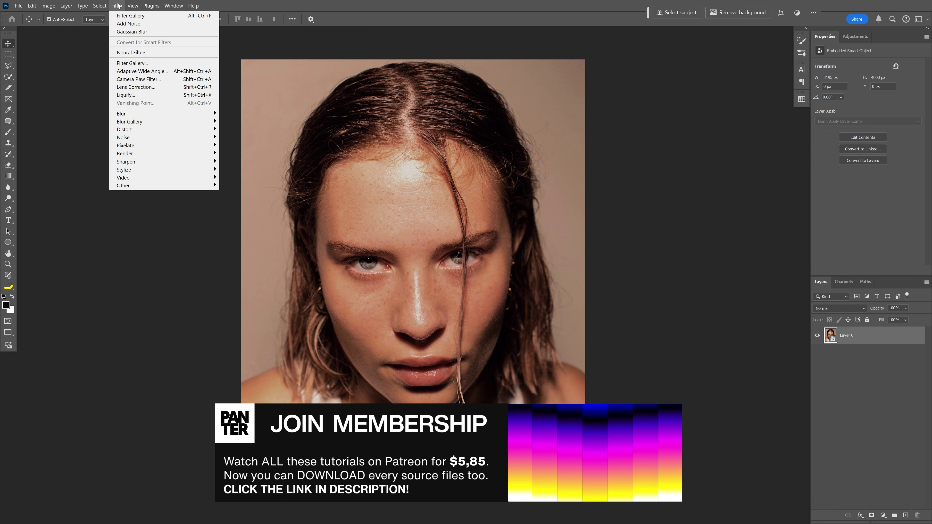
pyautogui.click(157, 63)
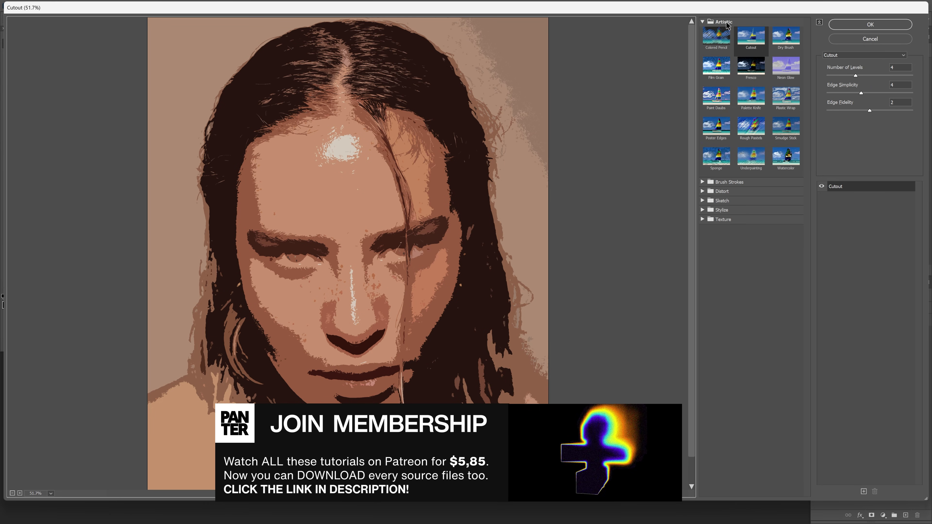
pyautogui.click(723, 68)
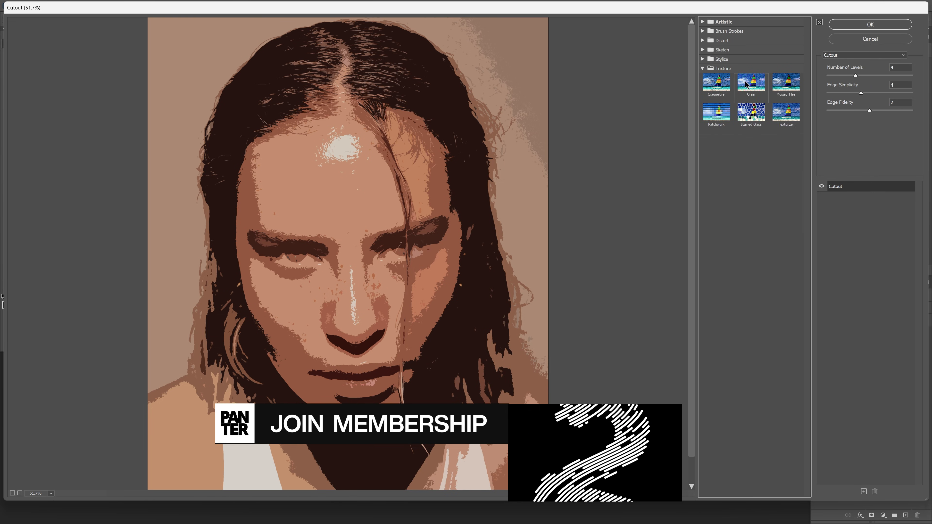
pyautogui.click(757, 87)
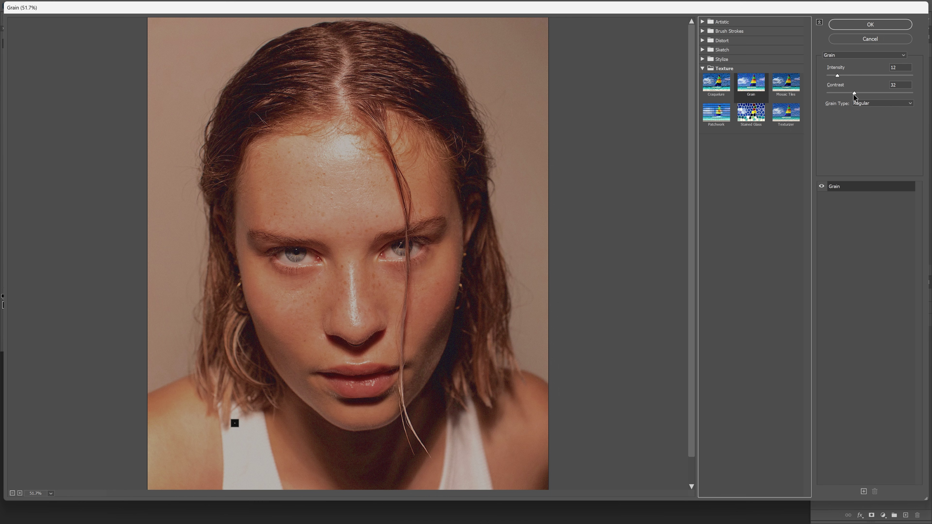
pyautogui.click(855, 94)
pyautogui.moveTo(859, 93); pyautogui.dragTo(882, 78)
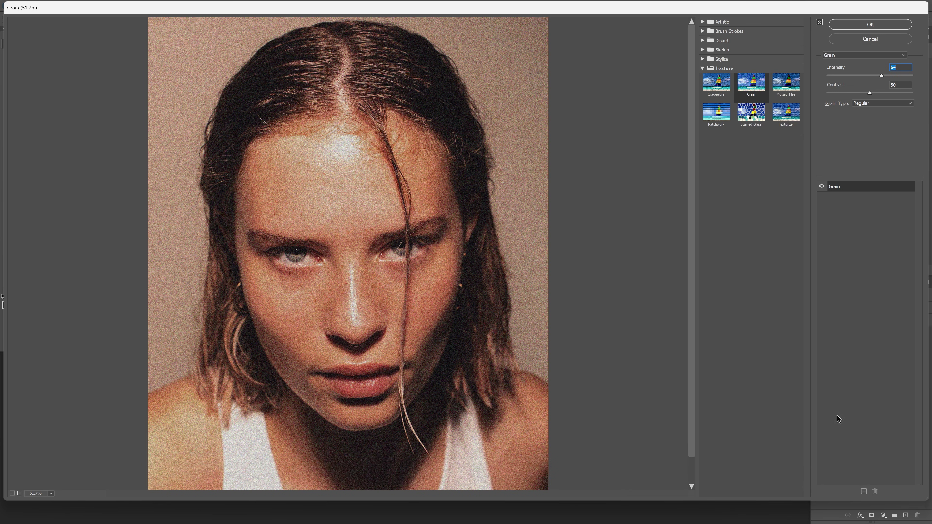
# Add a Torn Edges effect above the grain with image balance 27, smoothness 13 and contrast 11, and apply the filters
pyautogui.click(865, 491)
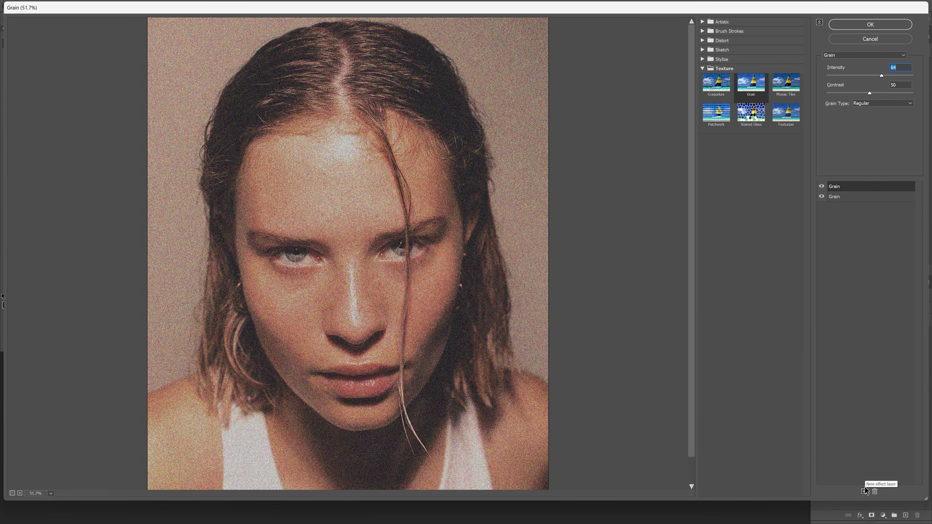
pyautogui.click(732, 51)
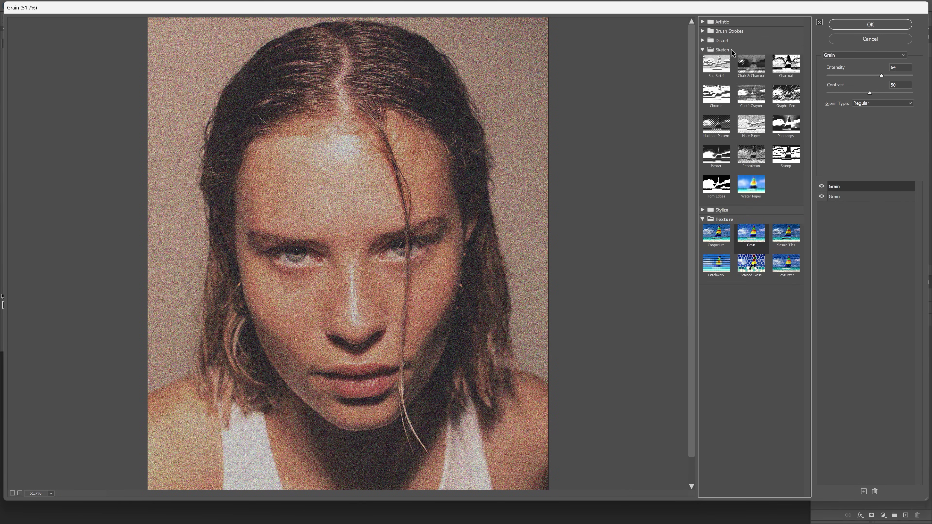
pyautogui.click(724, 188)
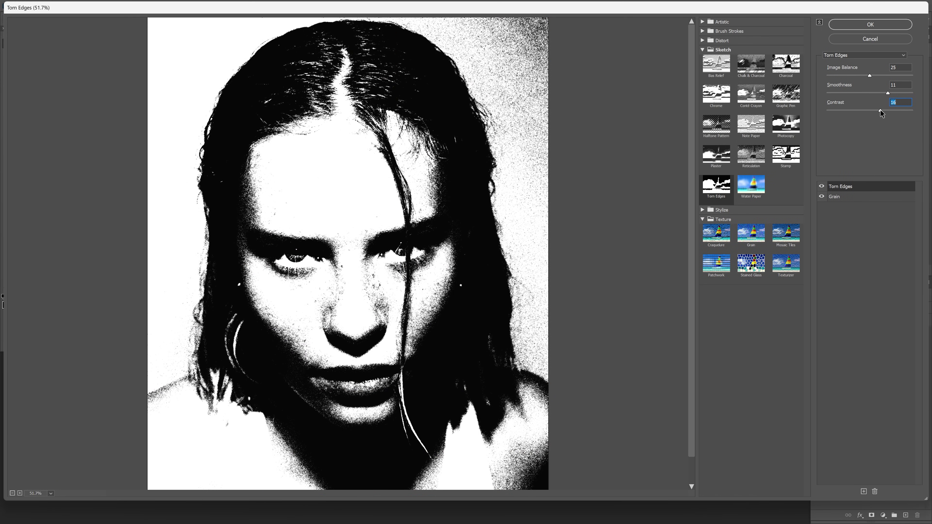
pyautogui.moveTo(880, 110); pyautogui.dragTo(865, 111)
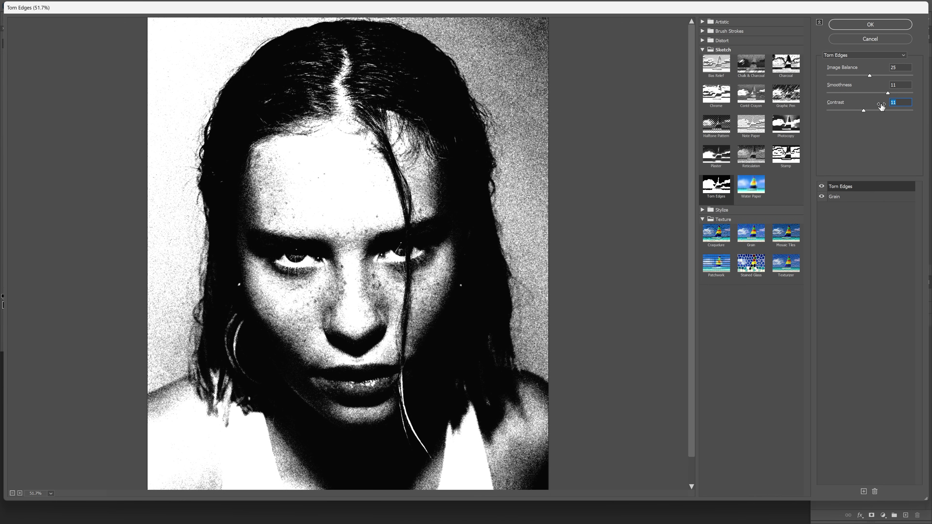
pyautogui.moveTo(889, 94); pyautogui.dragTo(905, 95)
pyautogui.scroll(5, 383, 235)
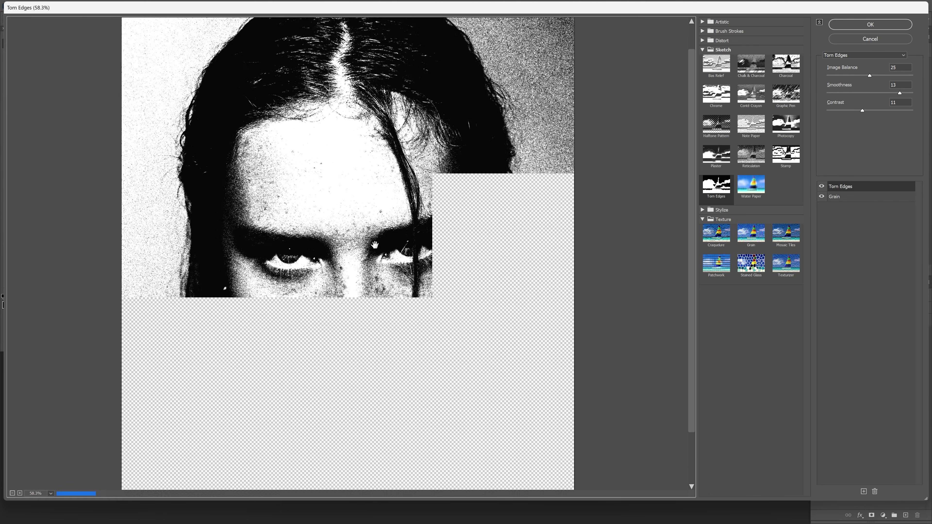
pyautogui.scroll(1, 383, 234)
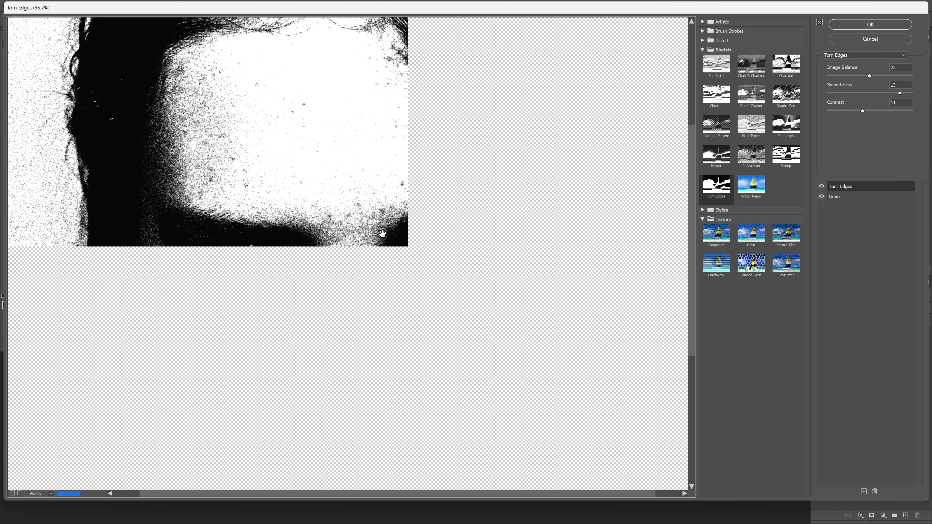
pyautogui.moveTo(893, 97); pyautogui.dragTo(874, 77)
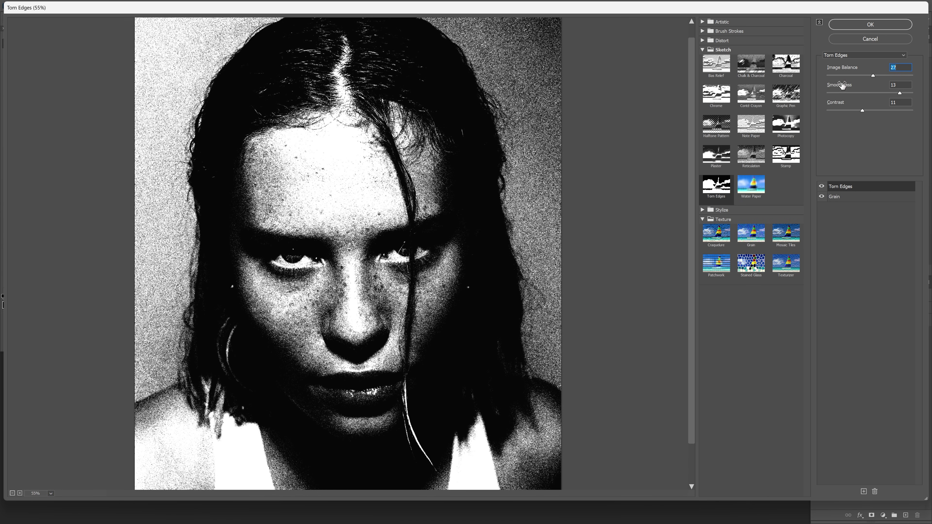
pyautogui.click(870, 24)
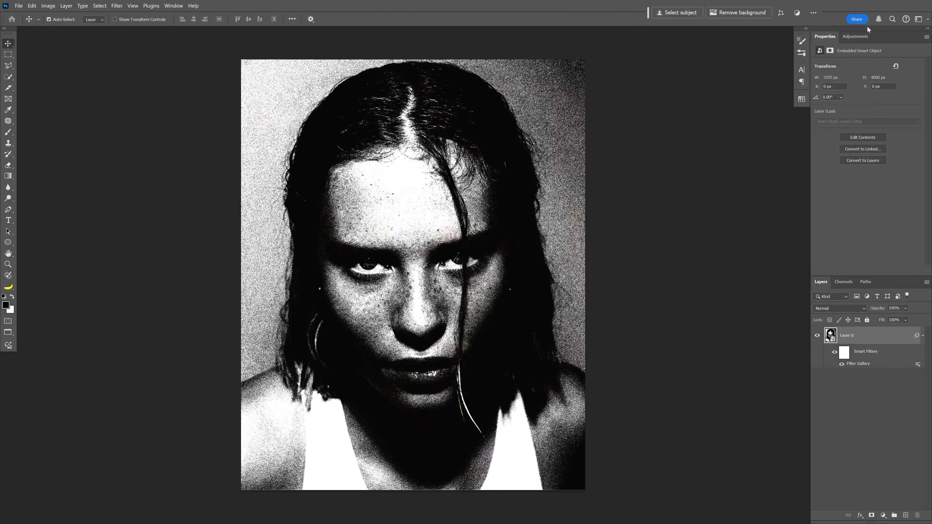
# Add a bright red solid color fill layer above the portrait
pyautogui.click(885, 516)
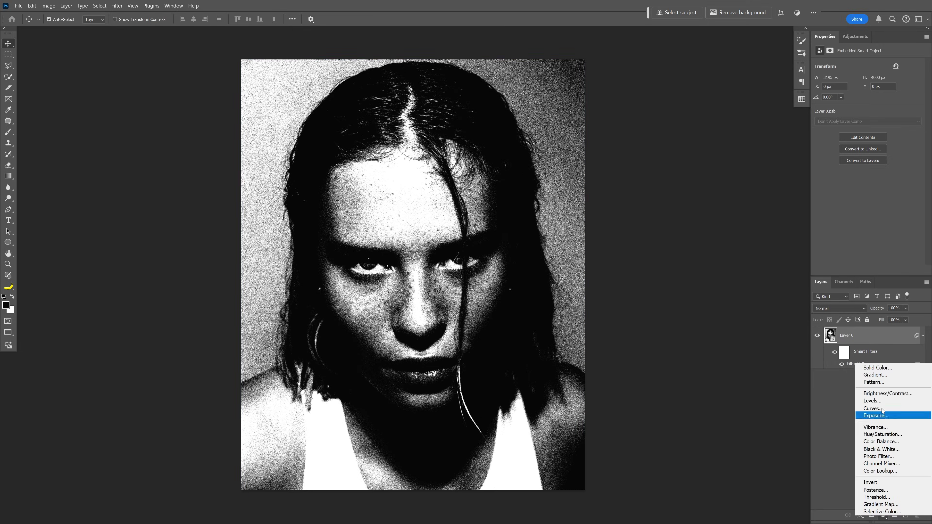
pyautogui.click(878, 367)
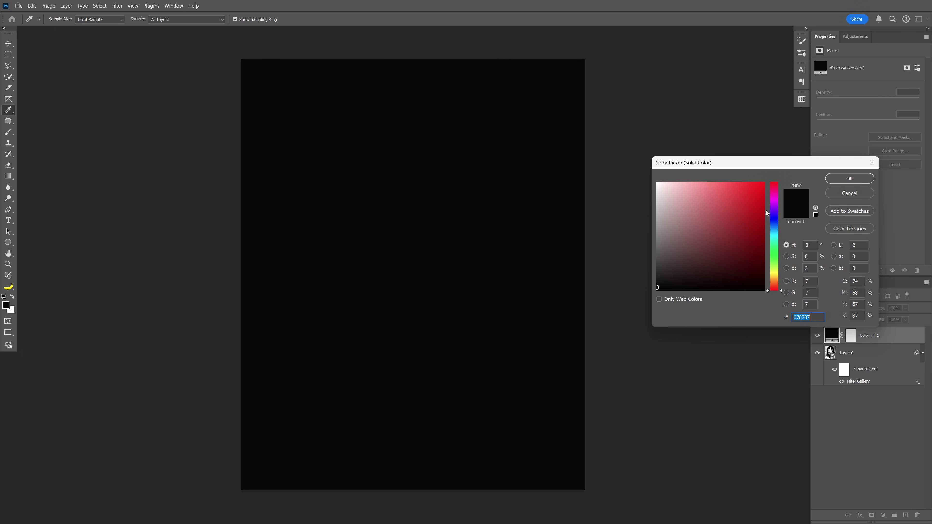
pyautogui.click(757, 198)
pyautogui.click(840, 179)
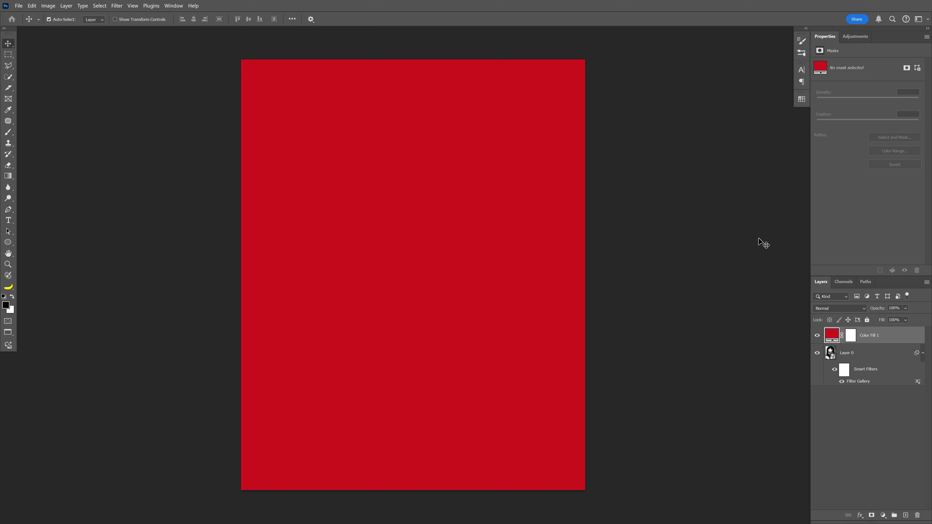
# Convert the red fill layer to a smart object and apply a Gaussian Blur with a 42.9-pixel radius
pyautogui.click(116, 6)
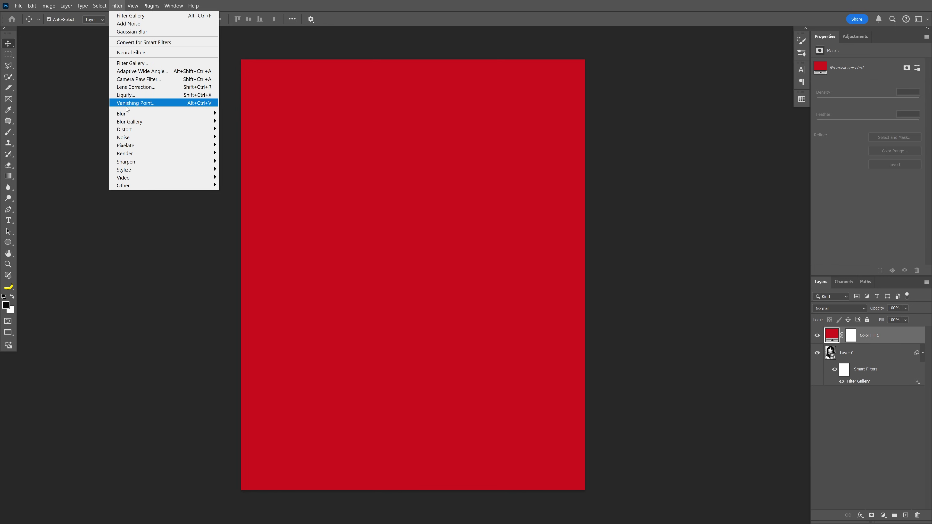
pyautogui.moveTo(127, 113)
pyautogui.click(247, 146)
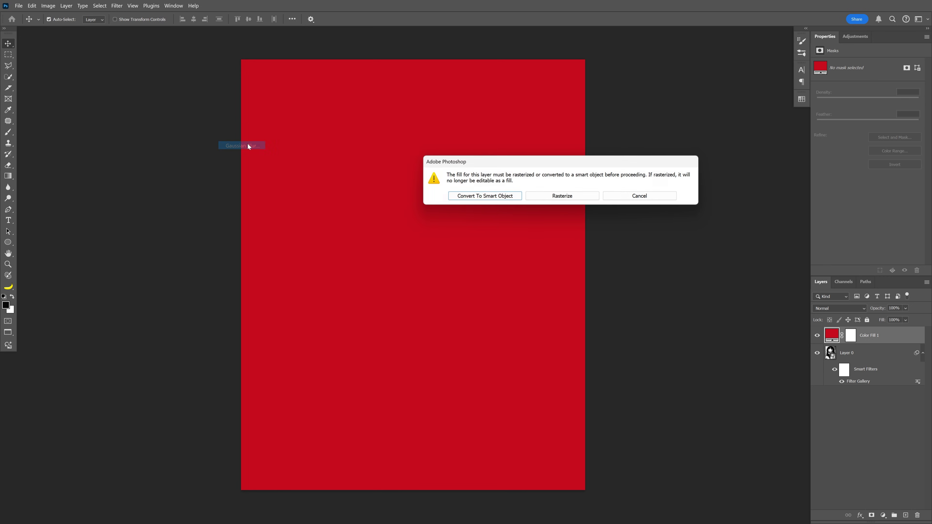
pyautogui.click(456, 196)
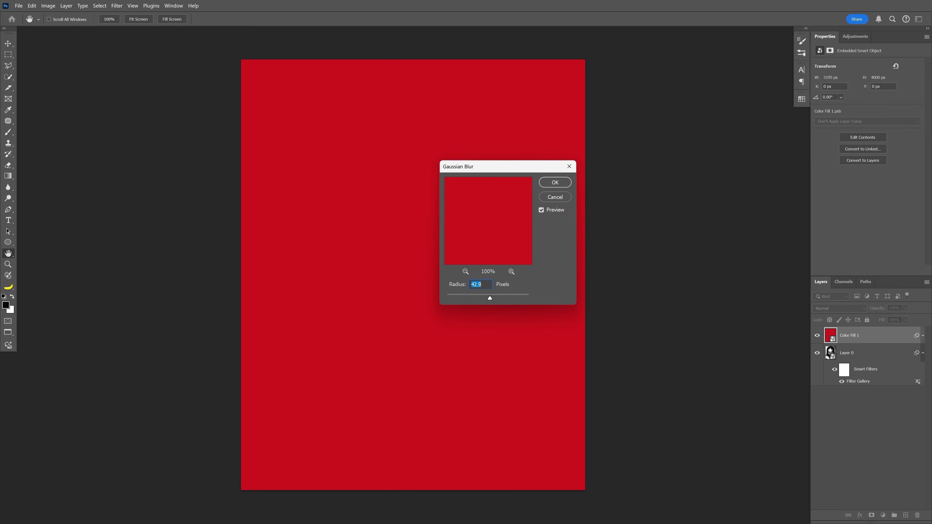
pyautogui.click(555, 183)
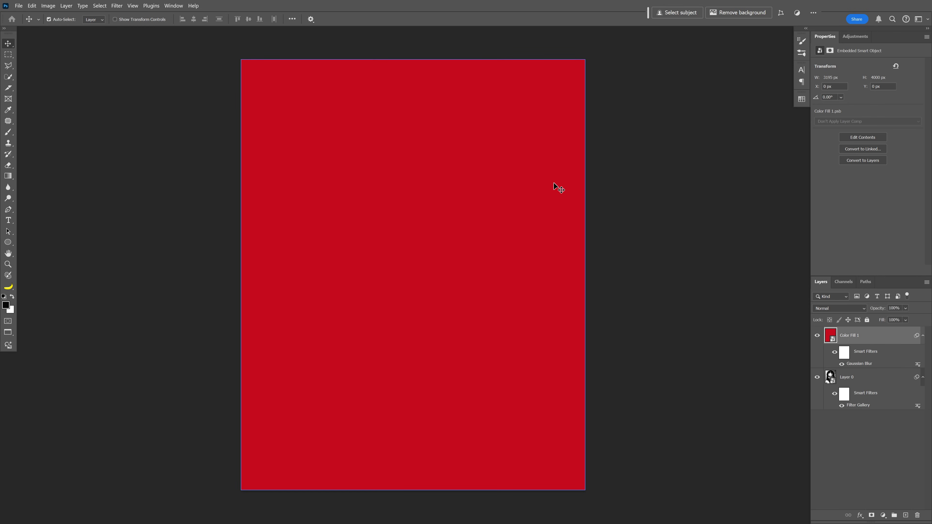
# Set the red fill layer's blend mode to Dissolve and add a layer mask to it
pyautogui.click(823, 308)
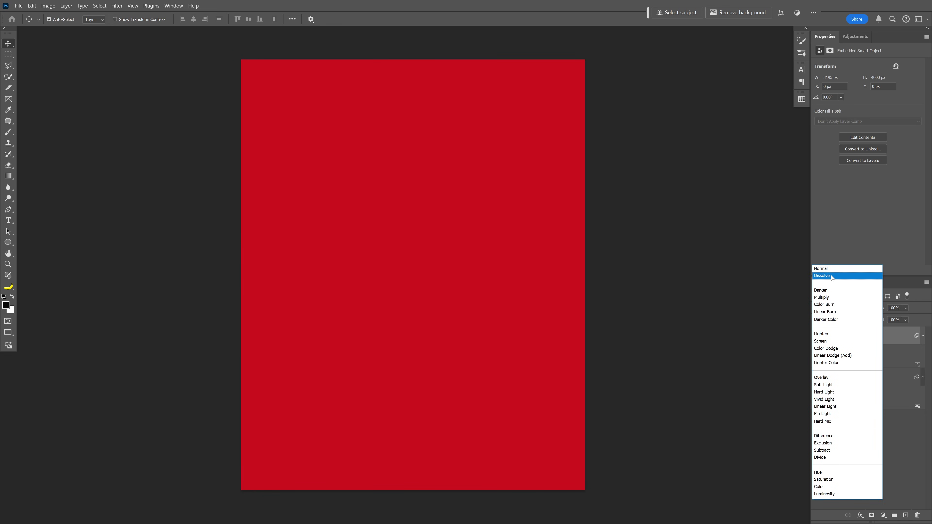
pyautogui.click(832, 276)
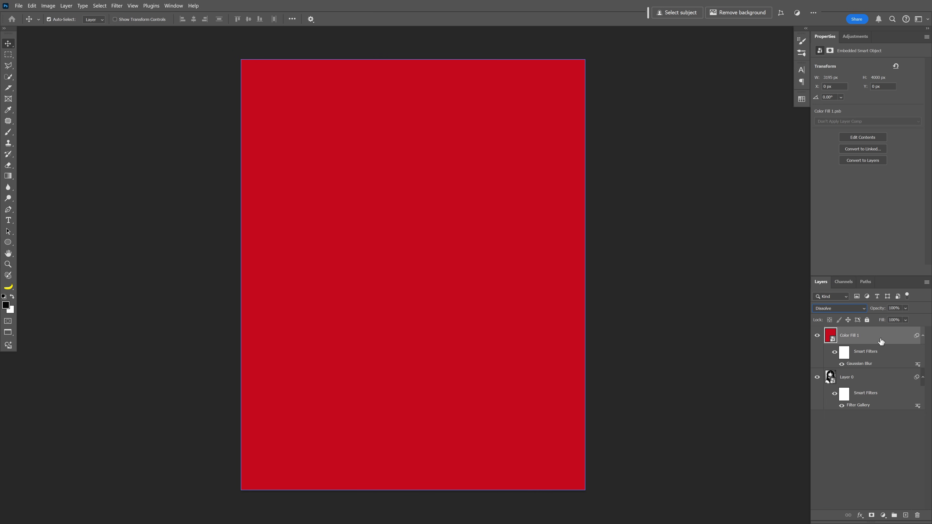
pyautogui.click(873, 516)
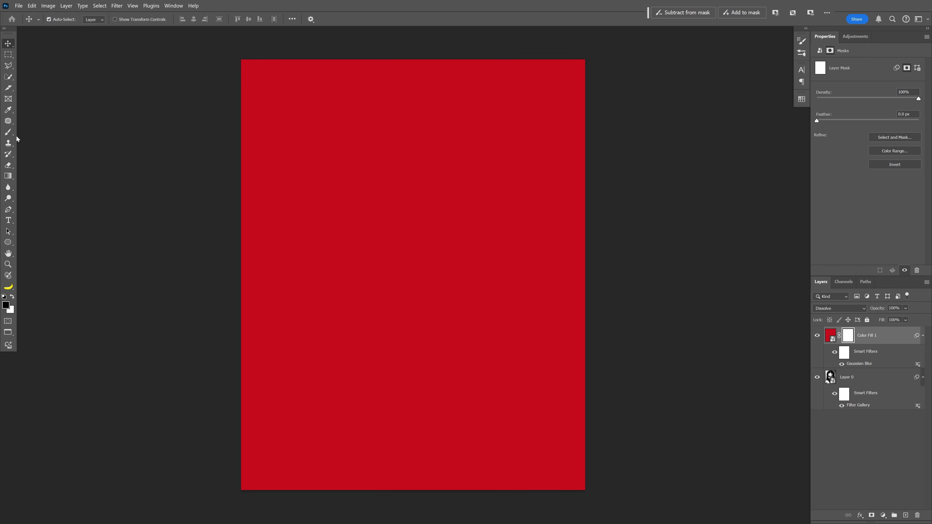
# Lower the red layer's opacity to 62% and brush black at 100% opacity on its mask over the strand-covered eye
pyautogui.click(8, 133)
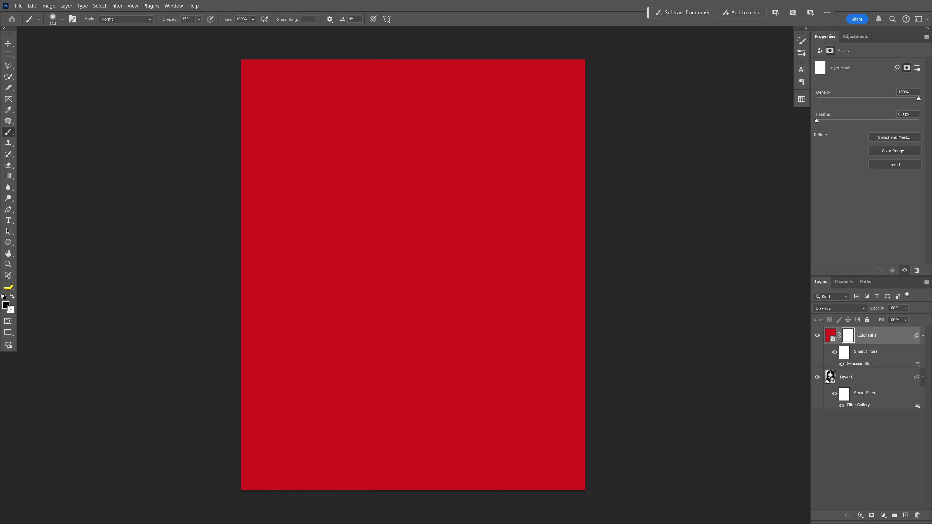
pyautogui.click(908, 309)
pyautogui.click(911, 319)
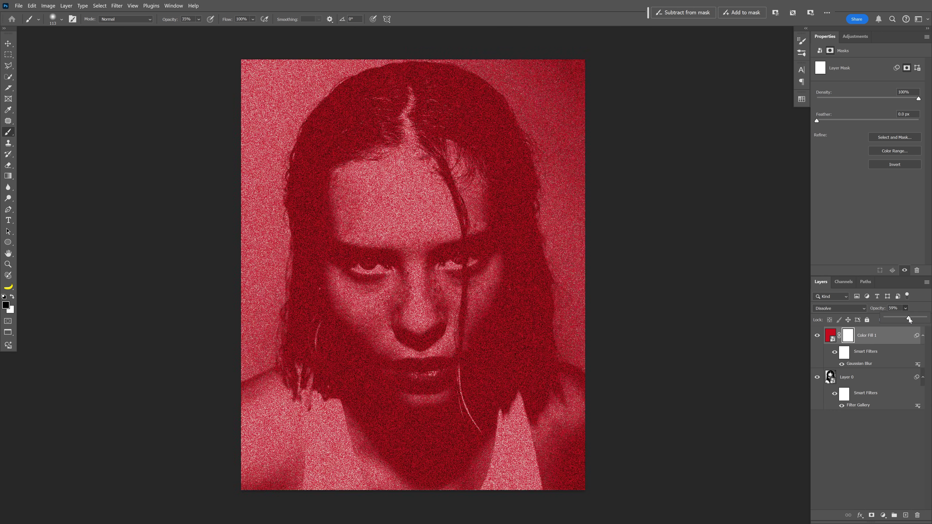
pyautogui.scroll(10, 405, 254)
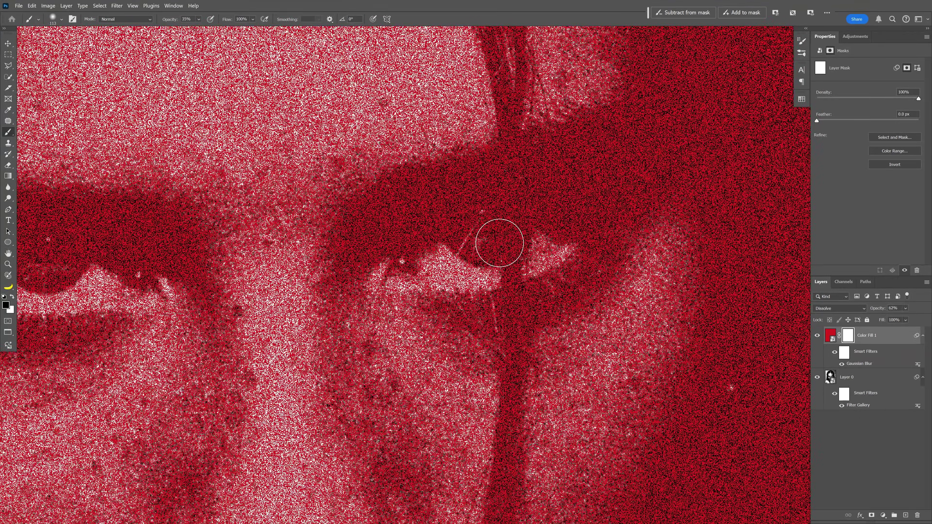
pyautogui.moveTo(498, 244); pyautogui.dragTo(482, 245)
pyautogui.press('0')
pyautogui.press('[')
pyautogui.press('[')
pyautogui.moveTo(550, 243)
pyautogui.mouseDown()
pyautogui.moveTo(508, 256)
pyautogui.moveTo(547, 246)
pyautogui.moveTo(508, 264)
pyautogui.moveTo(477, 258)
pyautogui.mouseUp()
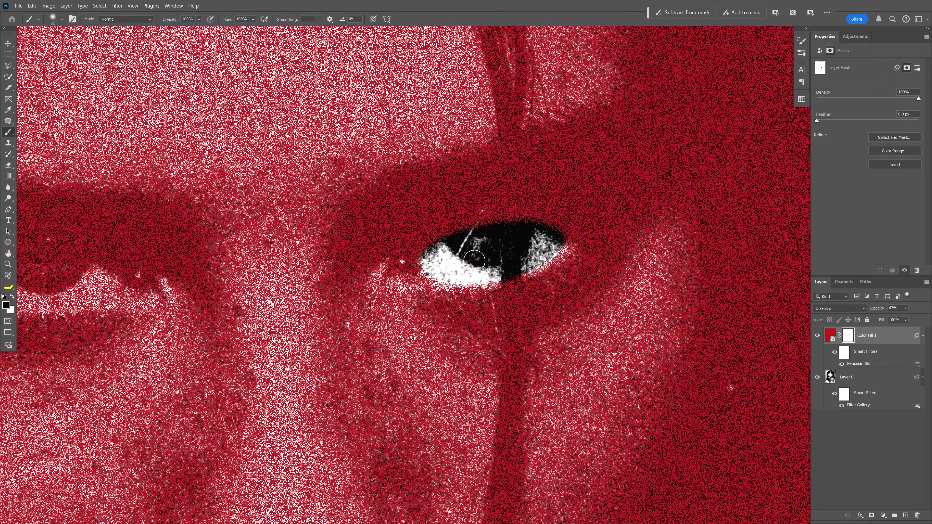
# Inspect the mask around the eye with the red layer at 100% opacity, and return the layer to 63% opacity
pyautogui.click(906, 309)
pyautogui.moveTo(922, 322); pyautogui.dragTo(928, 321)
pyautogui.scroll(2, 489, 252)
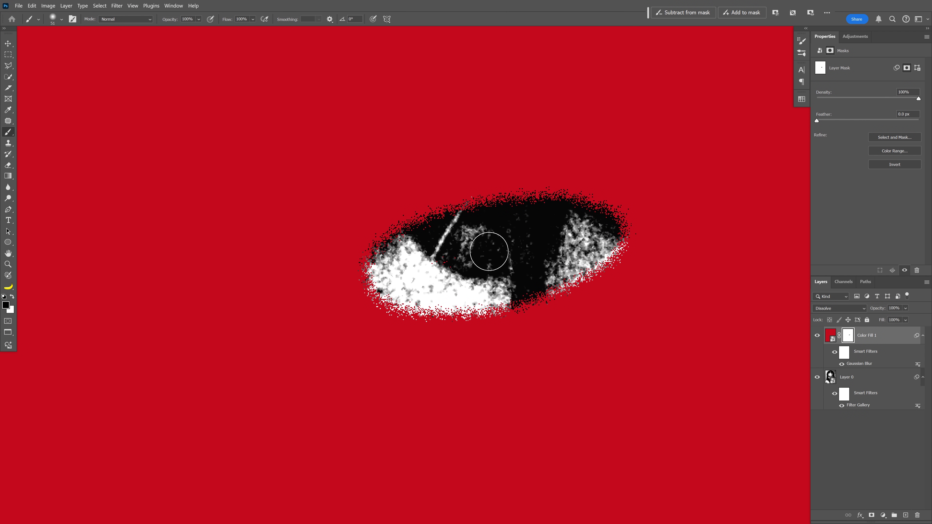
pyautogui.scroll(-2, 490, 252)
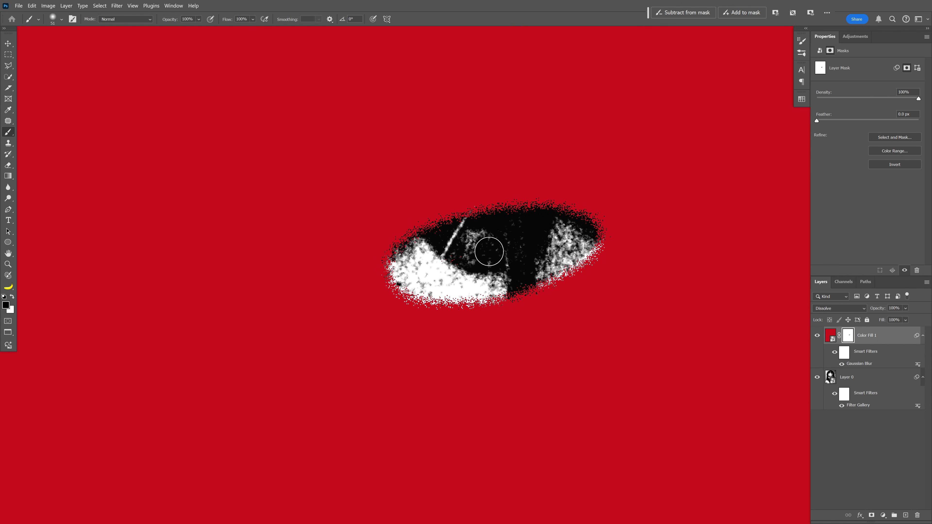
pyautogui.click(906, 309)
pyautogui.click(909, 319)
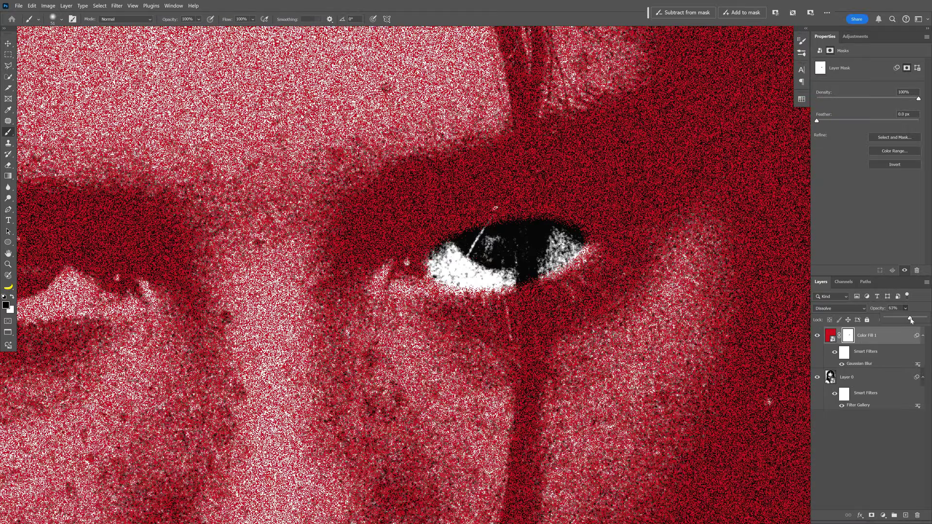
# Refine the mask at the inner corner of the strand-covered eye and paint black on the mask over the other eye
pyautogui.moveTo(464, 258)
pyautogui.mouseDown()
pyautogui.moveTo(474, 258)
pyautogui.moveTo(455, 258)
pyautogui.mouseUp()
pyautogui.scroll(2, 452, 257)
pyautogui.click(413, 273)
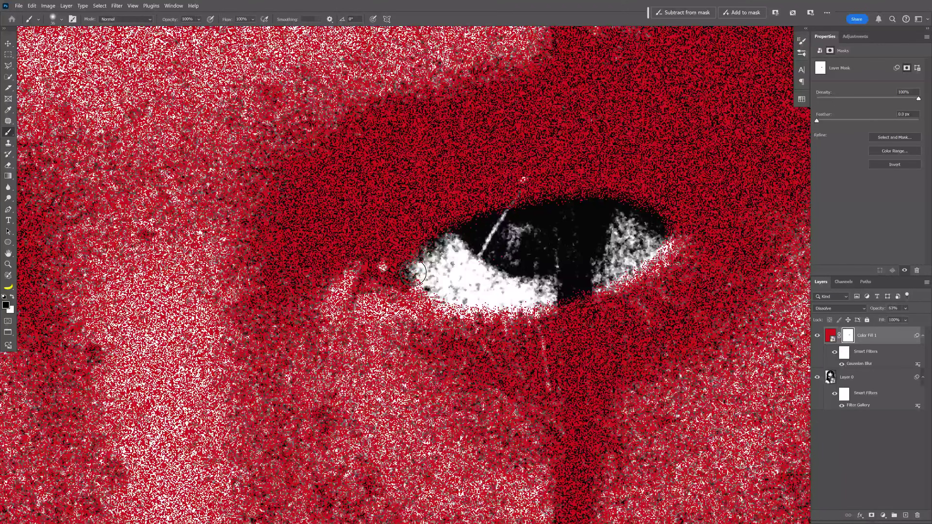
pyautogui.scroll(-3, 413, 272)
pyautogui.scroll(3, 464, 292)
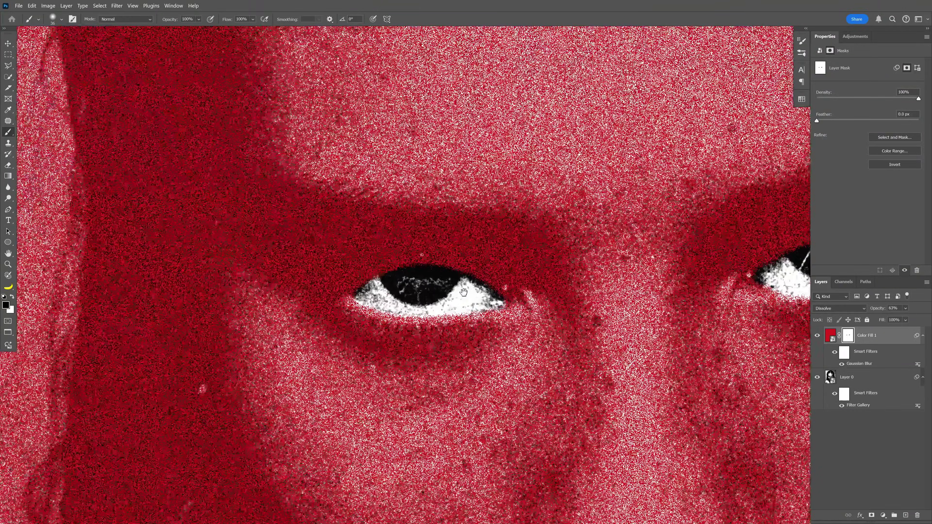
# Paint white with a larger soft brush on the red layer's mask to soften the lower edges of both eyes
pyautogui.moveTo(463, 292); pyautogui.dragTo(396, 268)
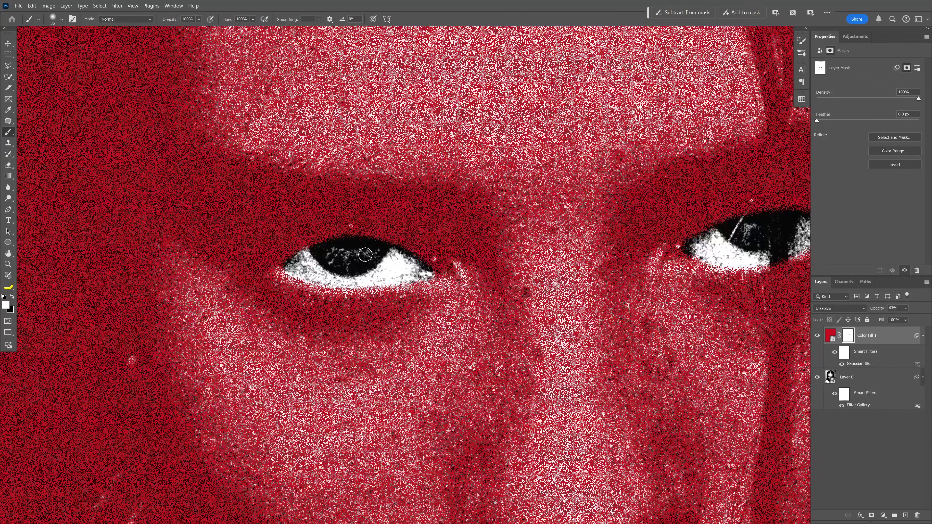
pyautogui.moveTo(366, 254); pyautogui.dragTo(430, 249)
pyautogui.scroll(3, 391, 231)
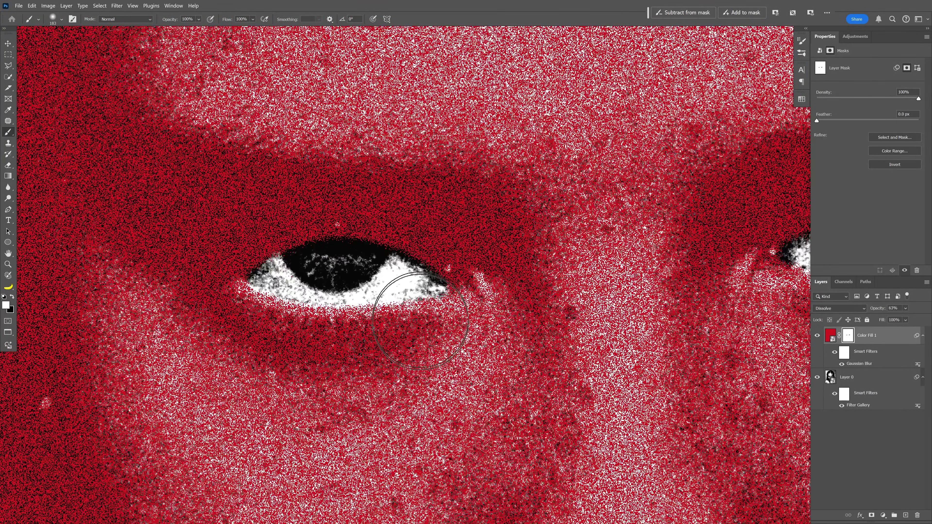
pyautogui.moveTo(417, 338); pyautogui.dragTo(363, 352)
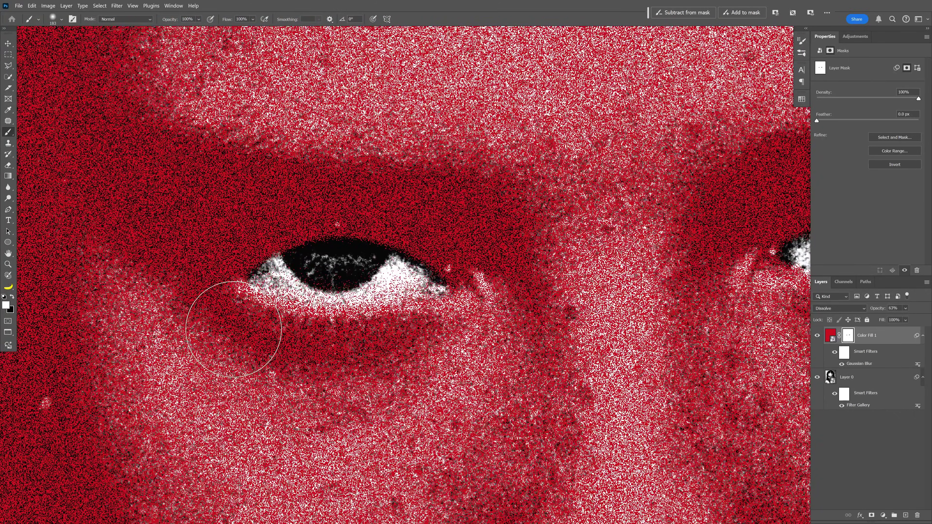
pyautogui.scroll(-1, 404, 355)
pyautogui.moveTo(635, 304); pyautogui.dragTo(311, 308)
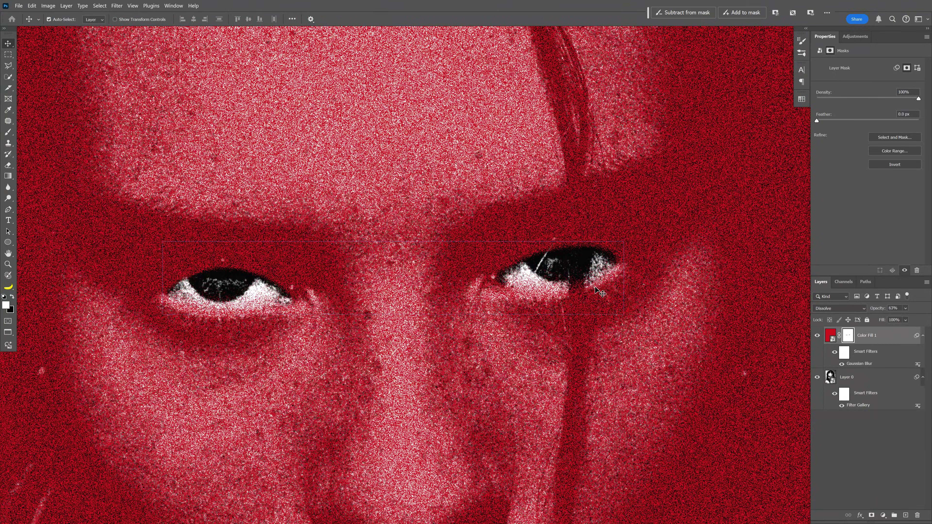
# Raise the red layer's opacity to 100%, set its blend mode to Multiply and inspect the masked eye edges
pyautogui.click(906, 308)
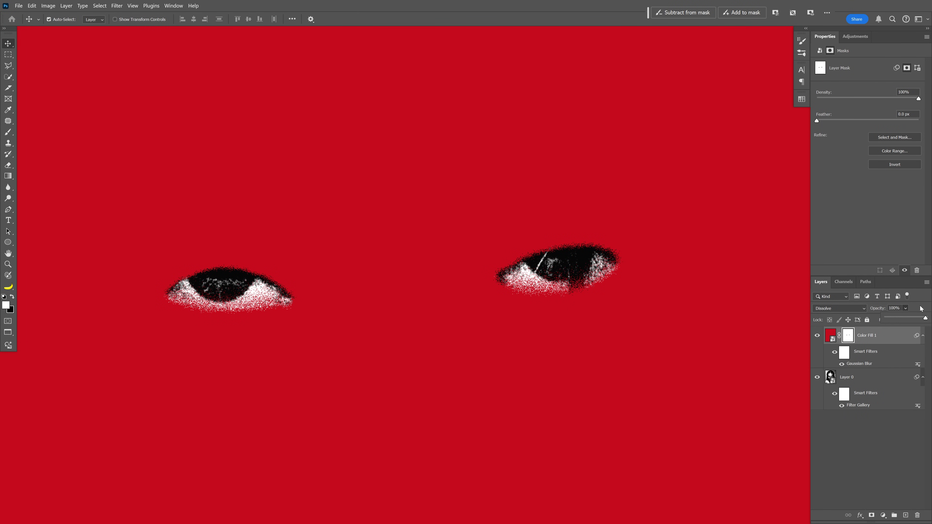
pyautogui.click(921, 309)
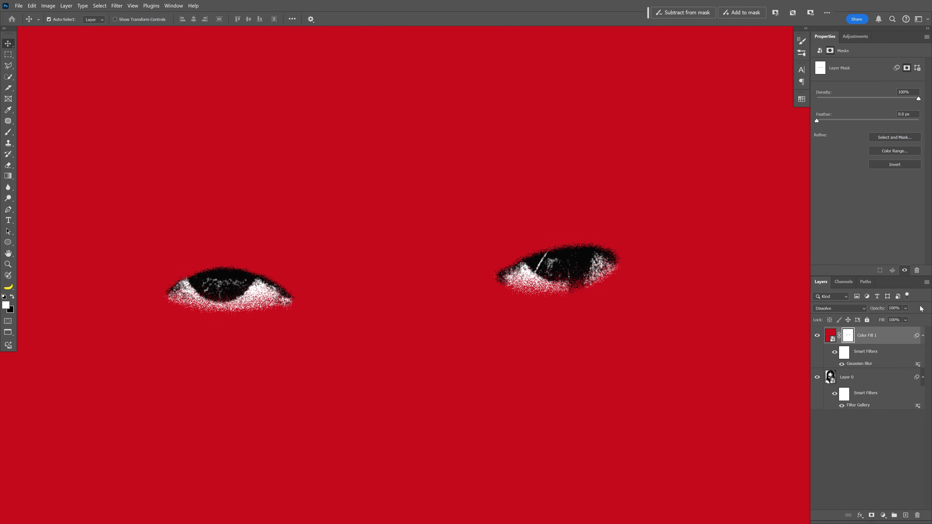
pyautogui.click(867, 312)
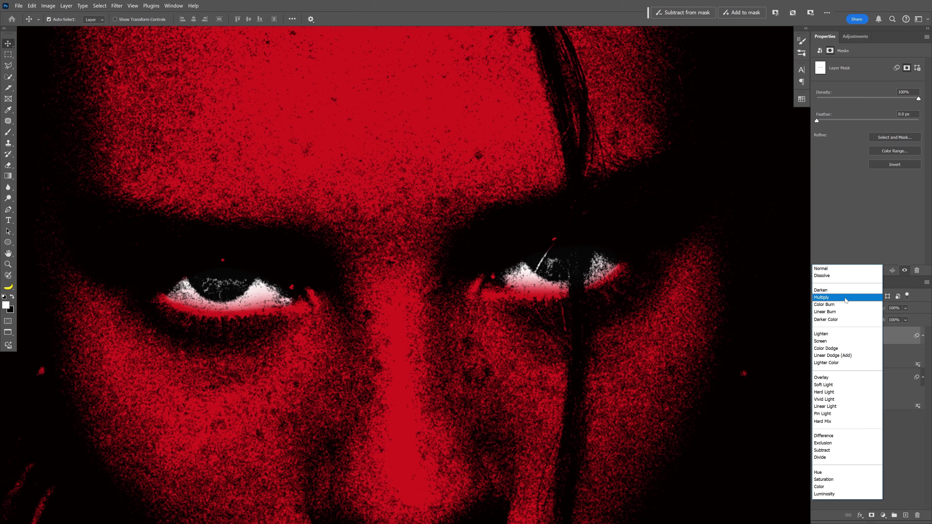
pyautogui.click(846, 300)
pyautogui.scroll(3, 550, 283)
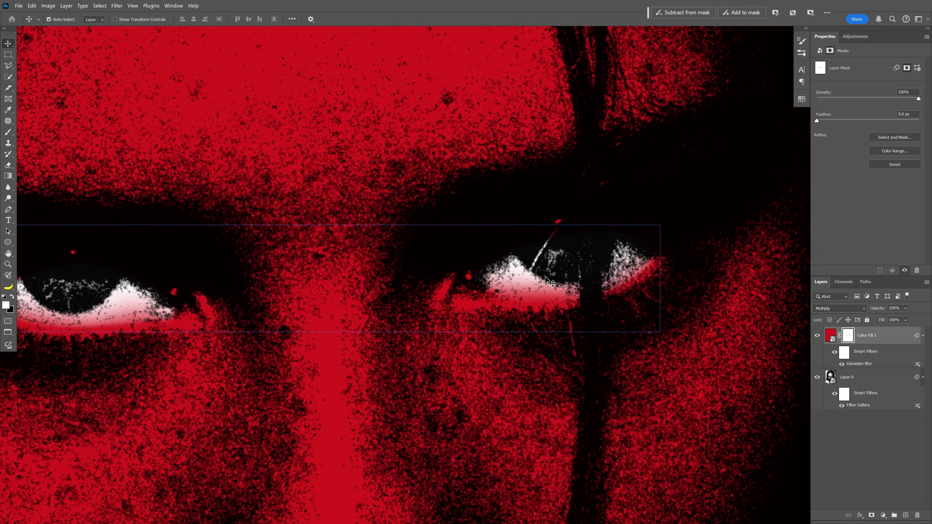
pyautogui.scroll(1, 549, 282)
pyautogui.scroll(2, 547, 281)
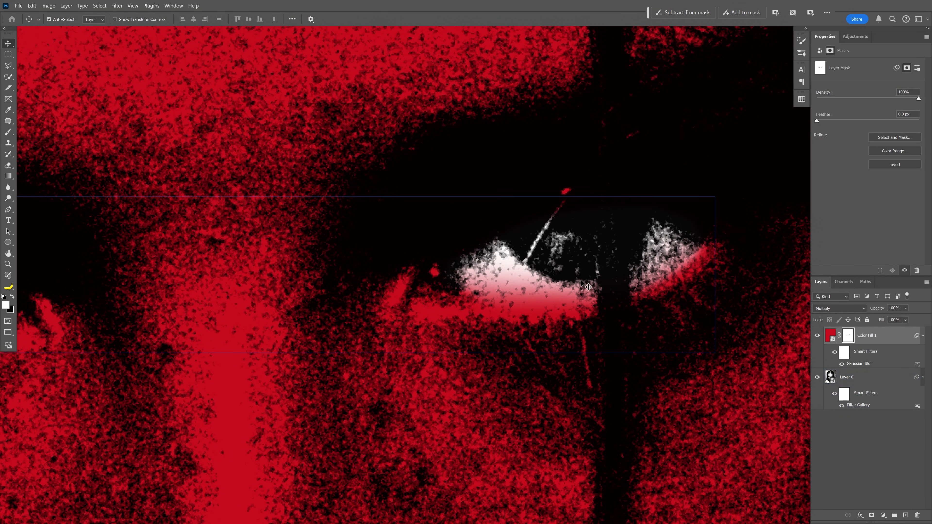
pyautogui.click(541, 257)
pyautogui.click(611, 301)
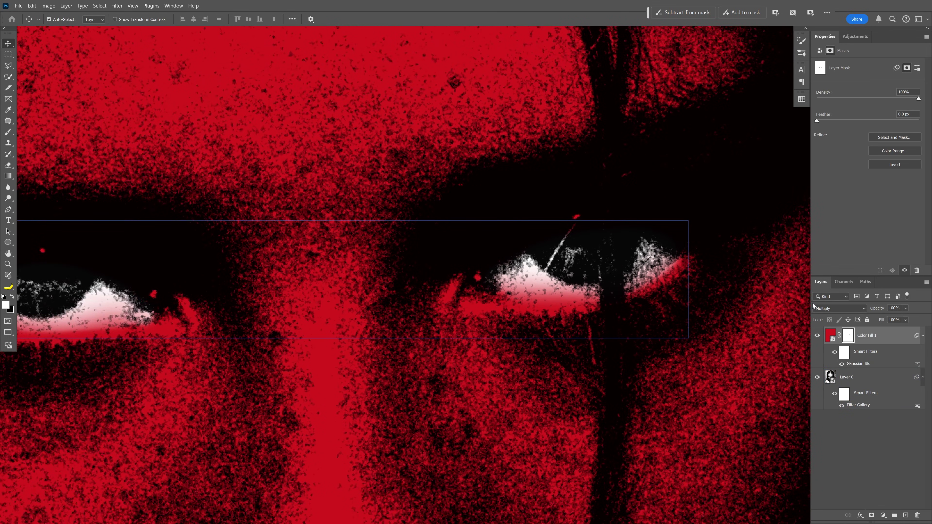
# Return the red layer's blend mode to Dissolve and convert the layer to a smart object
pyautogui.click(823, 308)
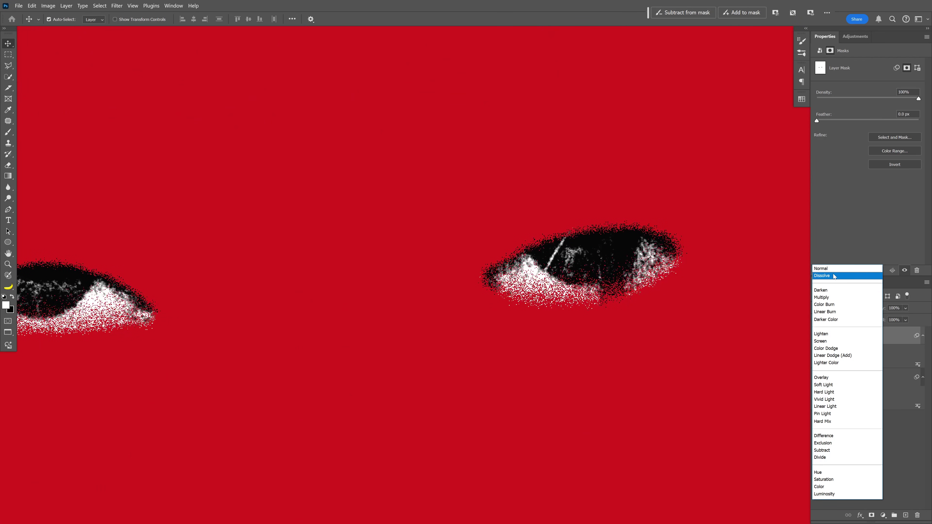
pyautogui.click(833, 276)
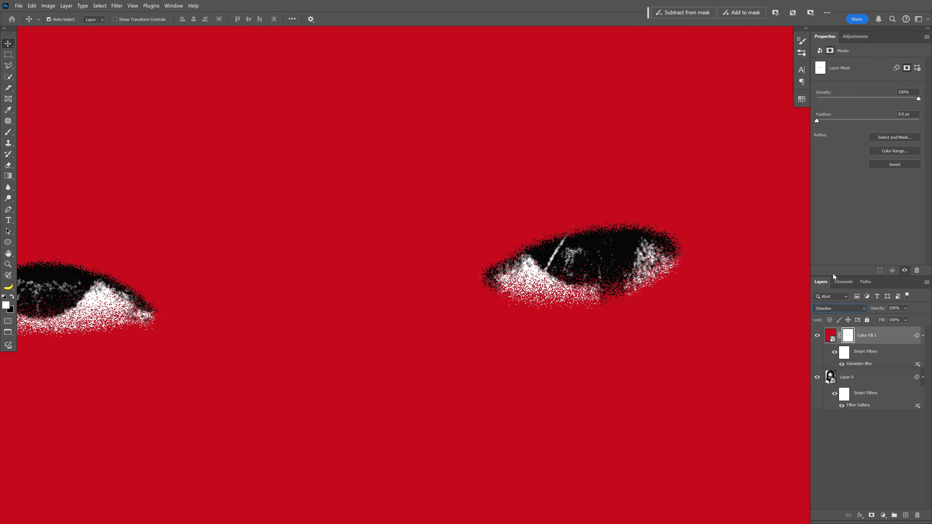
pyautogui.rightClick(888, 336)
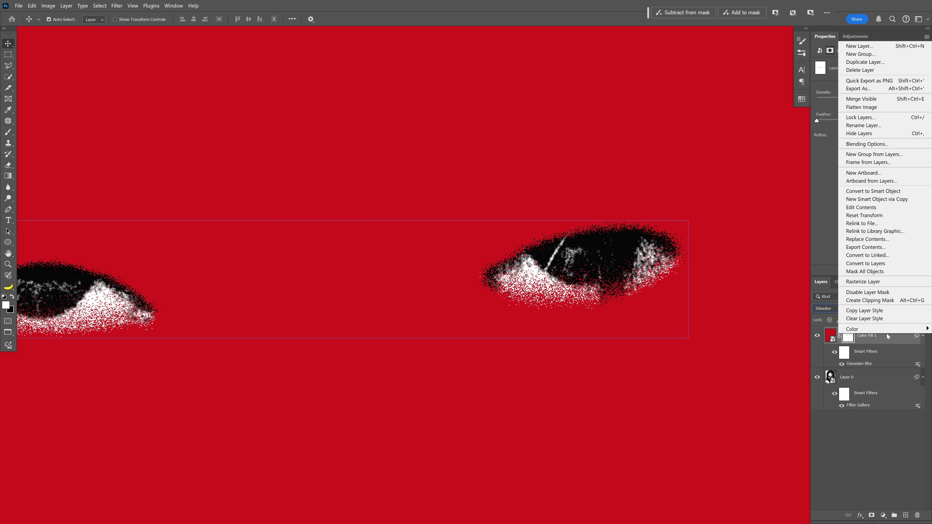
pyautogui.click(889, 192)
# Set the red smart object's blend mode to Multiply and check the eyes and the full image
pyautogui.click(844, 309)
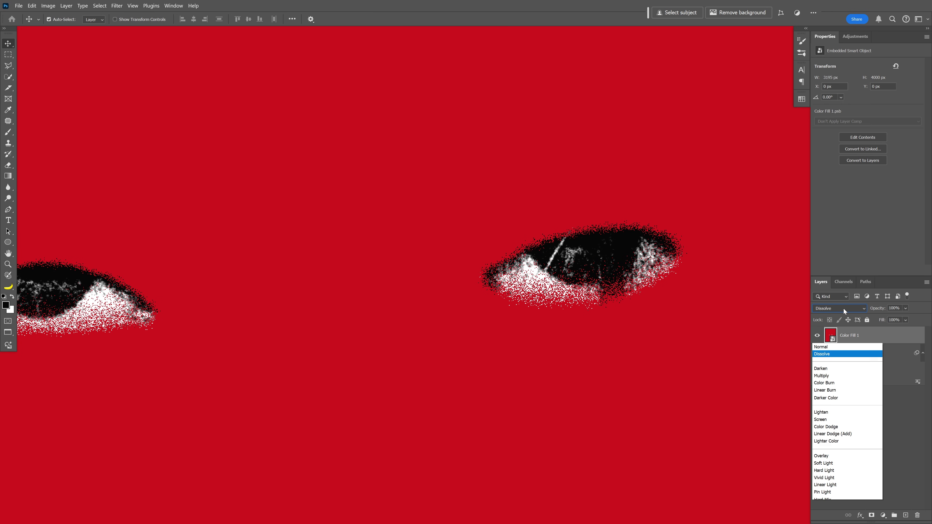
pyautogui.click(829, 302)
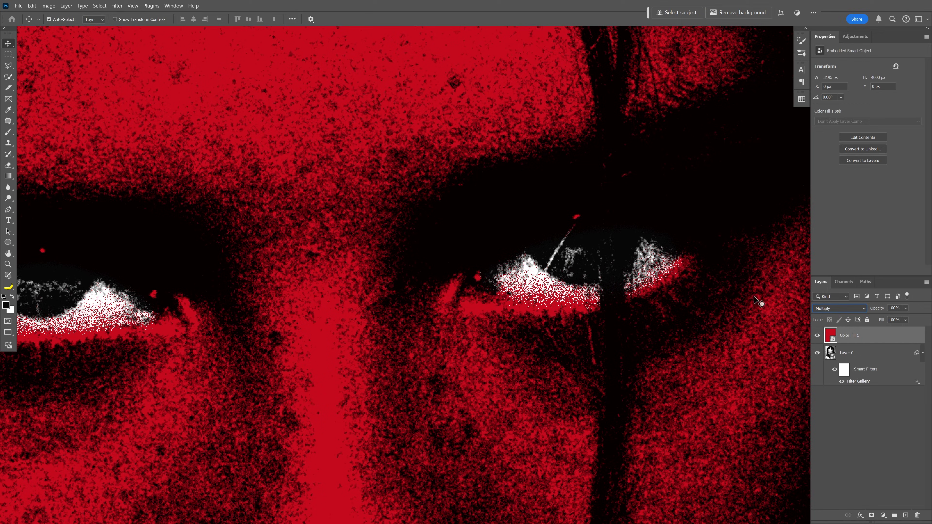
pyautogui.scroll(2, 448, 301)
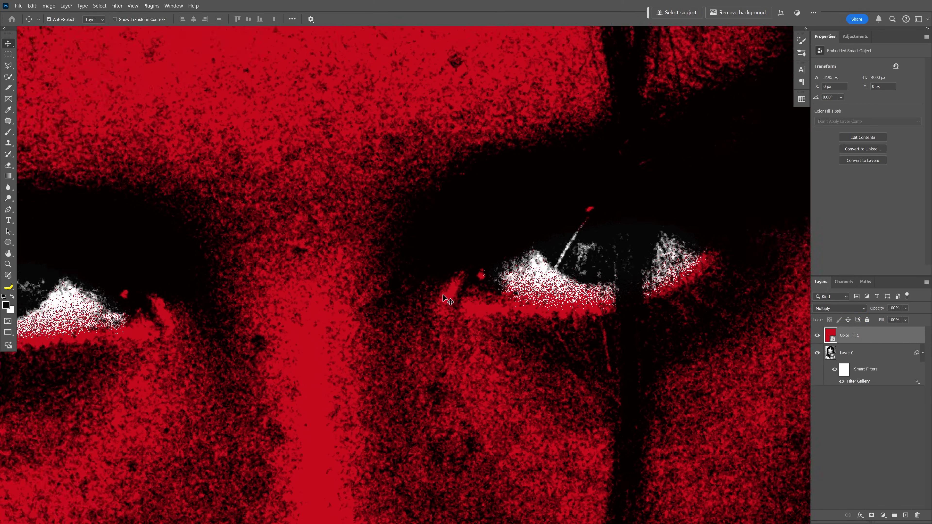
pyautogui.moveTo(177, 299); pyautogui.dragTo(450, 308)
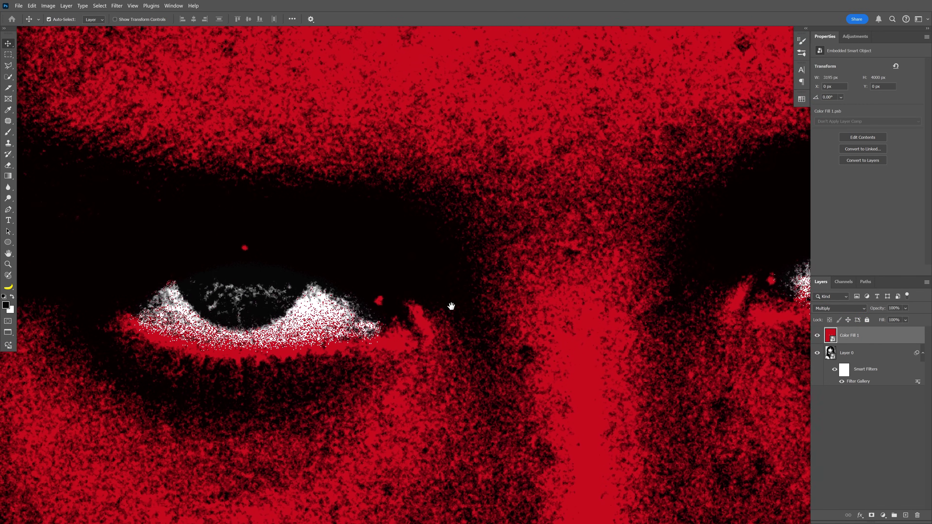
pyautogui.hotkey('ctrl', '0')
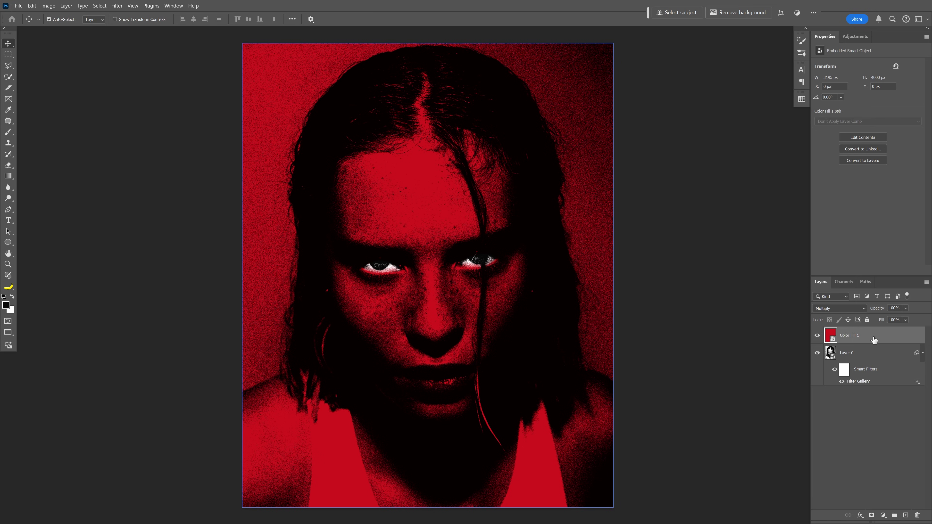
# Apply Curves to the red smart object, lifting the black point to output 21 and the upper point to input 152, output 204
pyautogui.click(48, 5)
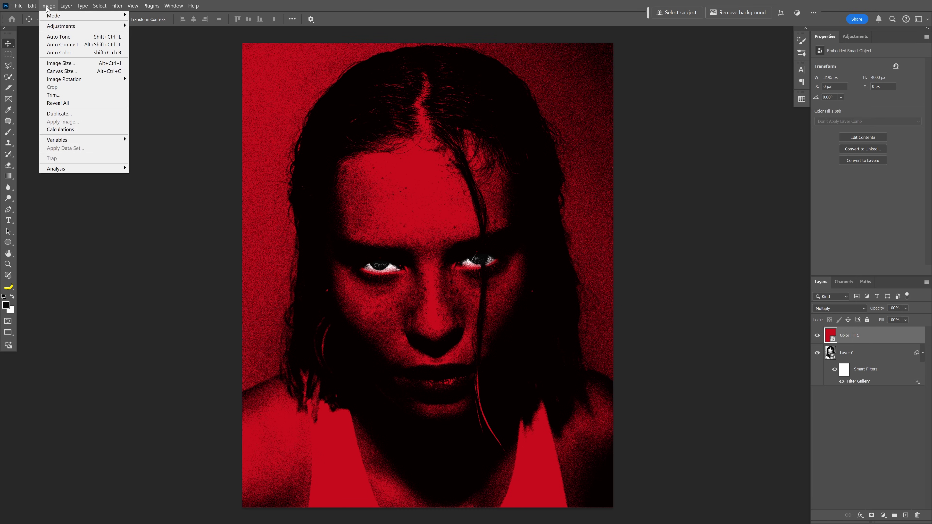
pyautogui.moveTo(61, 27)
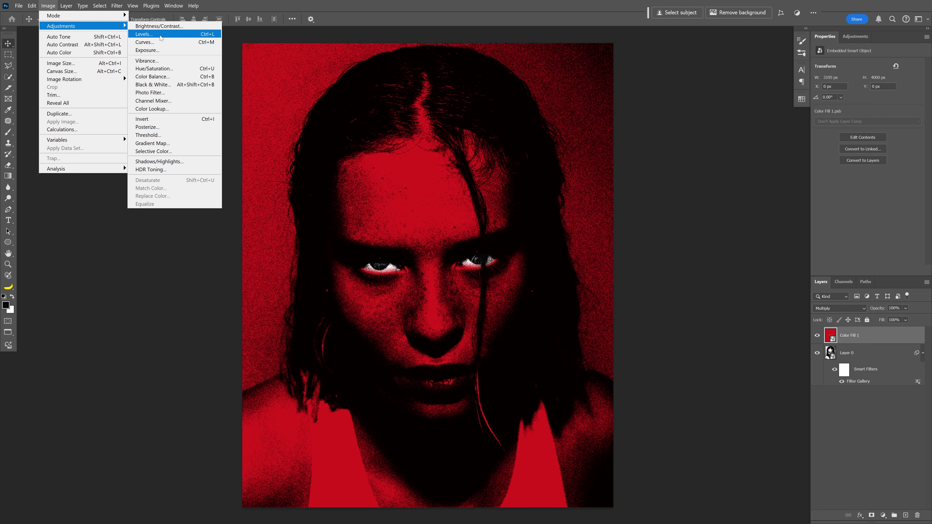
pyautogui.click(159, 44)
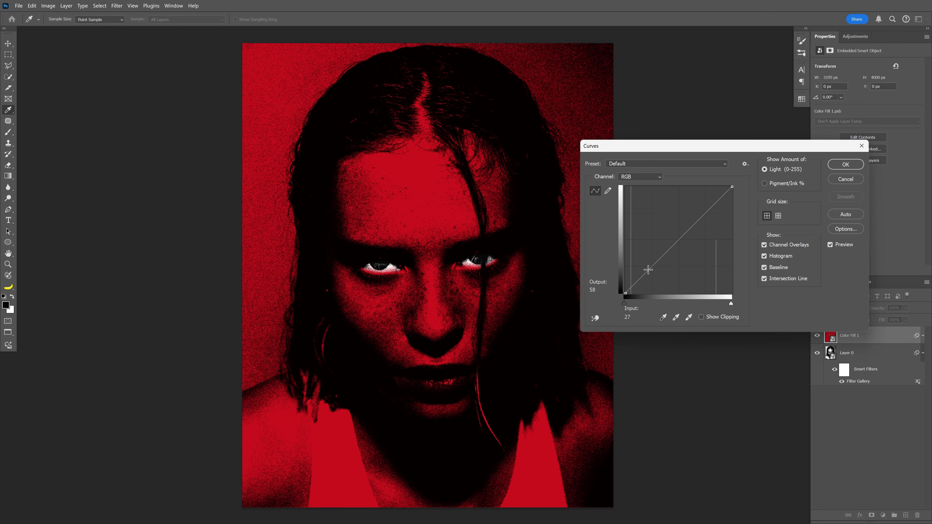
pyautogui.moveTo(651, 265); pyautogui.dragTo(652, 256)
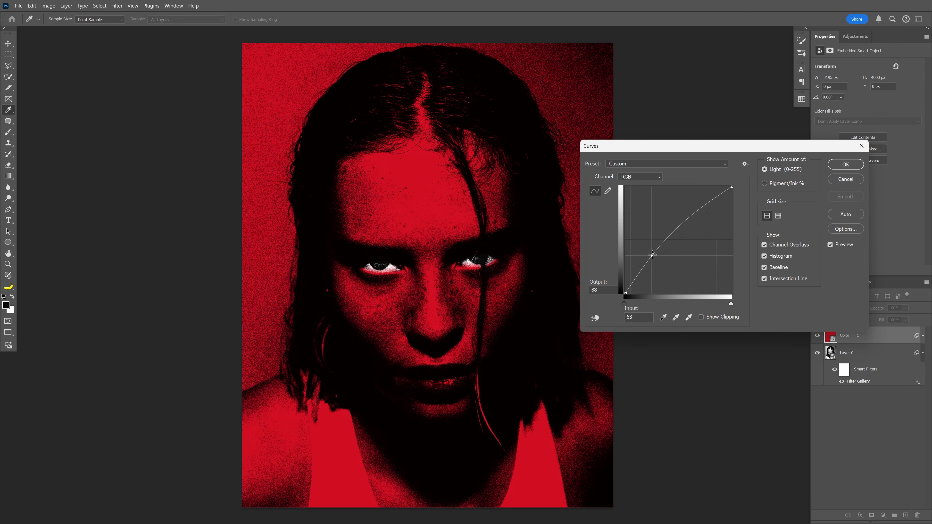
pyautogui.moveTo(691, 222)
pyautogui.mouseDown()
pyautogui.moveTo(680, 195)
pyautogui.moveTo(692, 213)
pyautogui.mouseUp()
pyautogui.moveTo(652, 257); pyautogui.dragTo(644, 246)
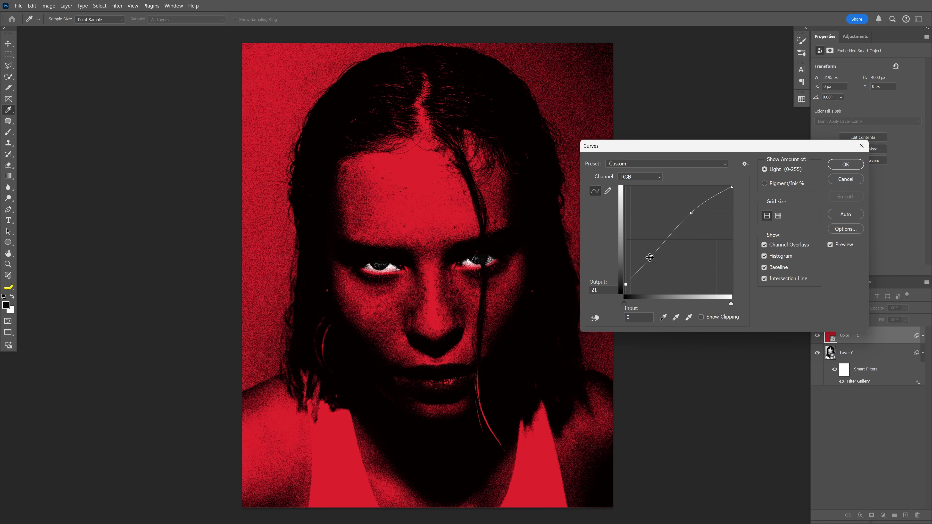
pyautogui.moveTo(691, 213); pyautogui.dragTo(690, 208)
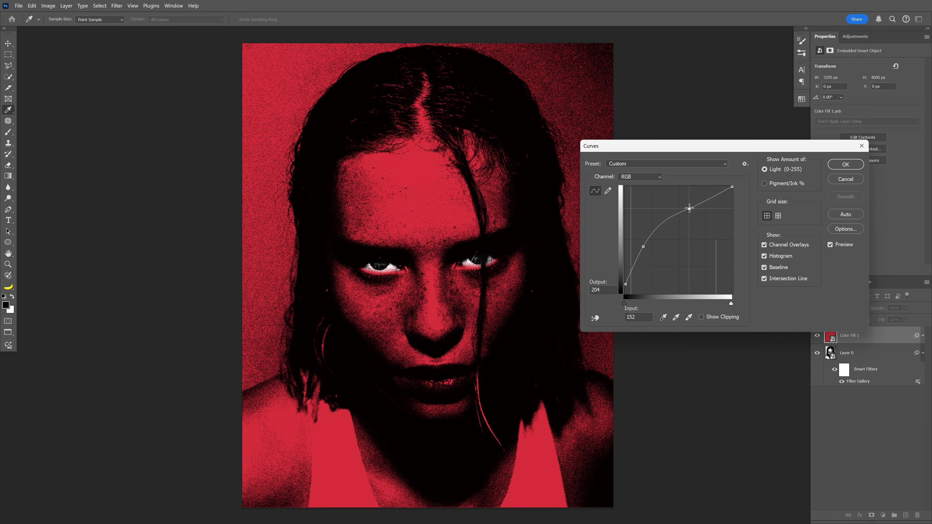
pyautogui.press('Return')
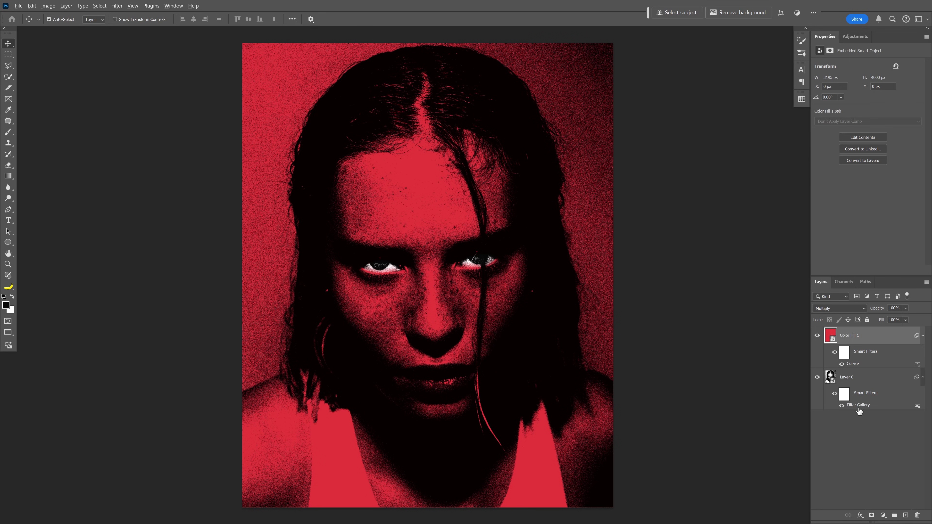
# Create a layer named Noise in Overlay mode, filled with the Overlay-neutral 50% gray
pyautogui.keyDown('alt'); pyautogui.click(906, 516); pyautogui.keyUp('alt')
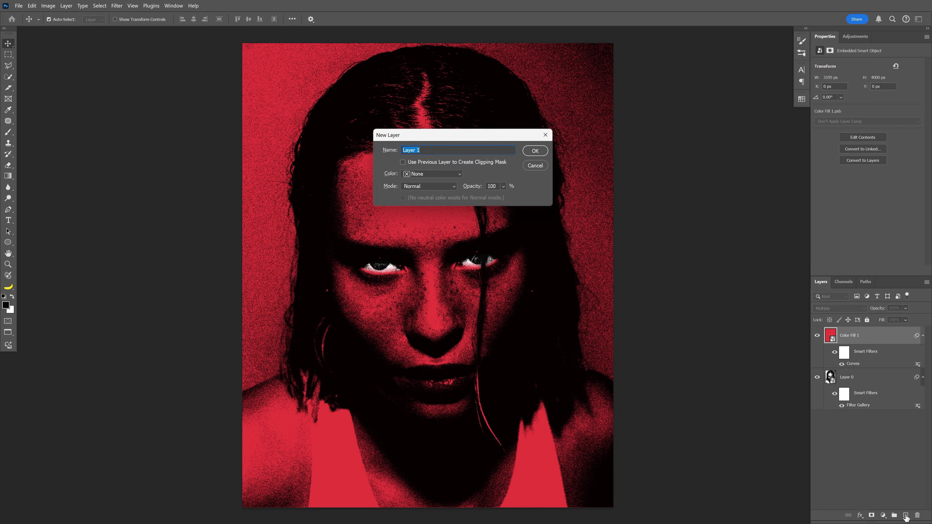
pyautogui.write('Noise')
pyautogui.click(428, 187)
pyautogui.click(440, 305)
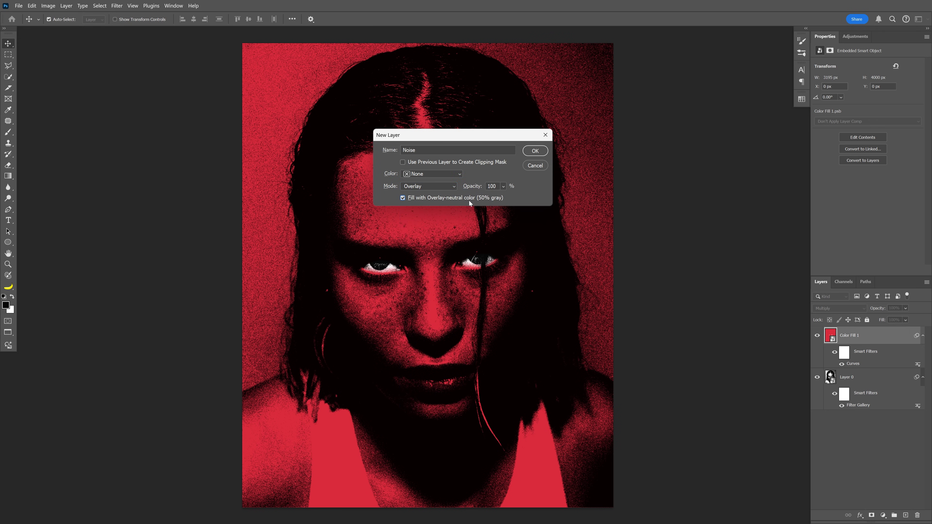
pyautogui.click(541, 152)
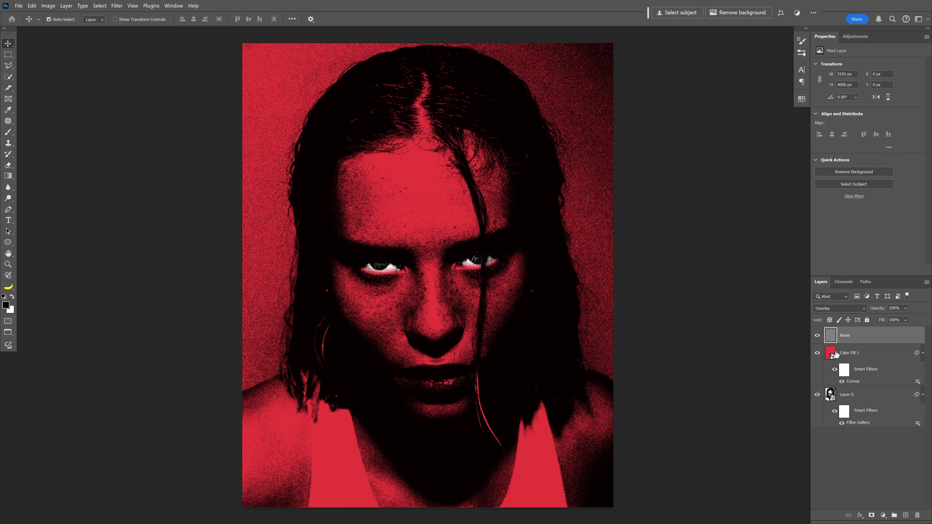
# Convert the Noise layer to a smart object and add 87.43% uniform, non-monochromatic noise
pyautogui.rightClick(865, 336)
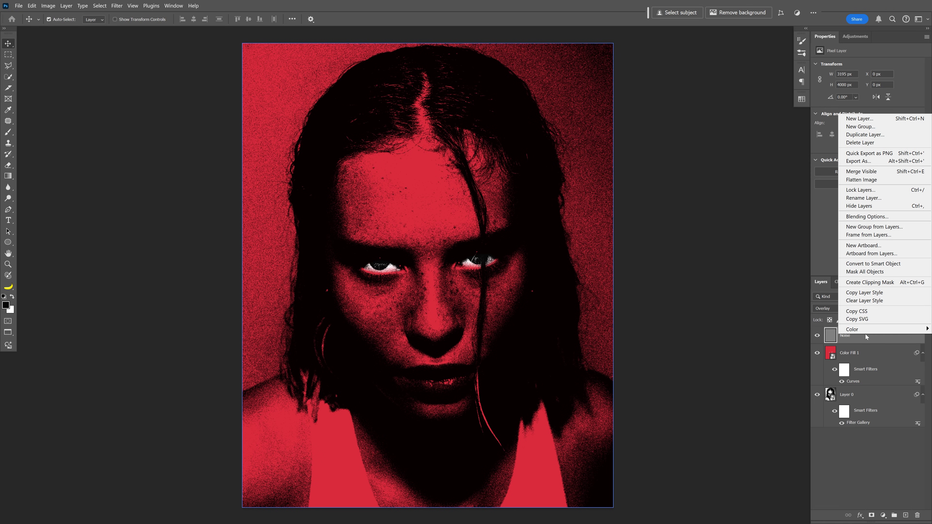
pyautogui.click(901, 270)
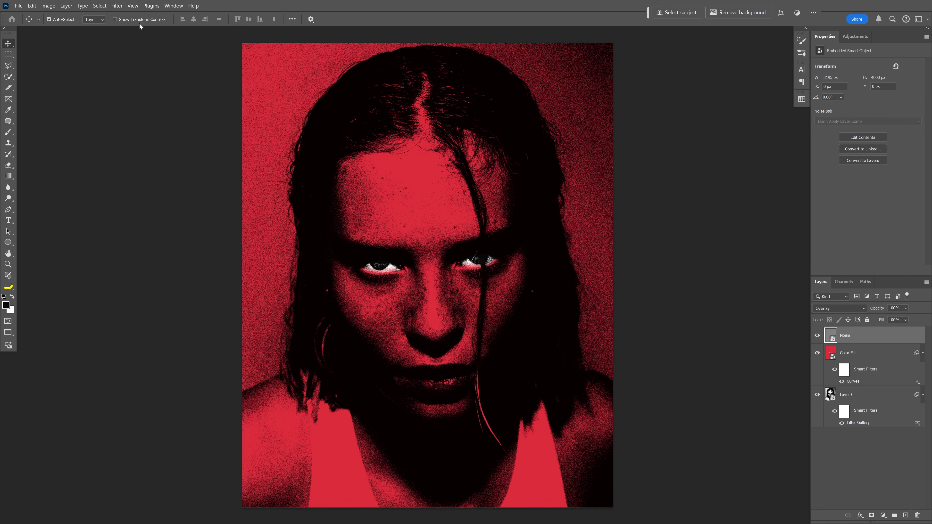
pyautogui.click(117, 6)
pyautogui.moveTo(177, 137)
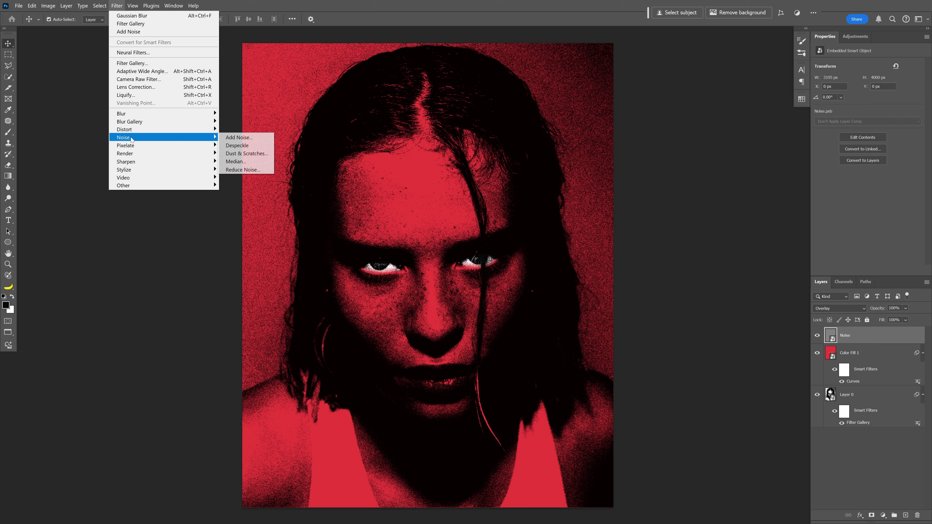
pyautogui.click(239, 137)
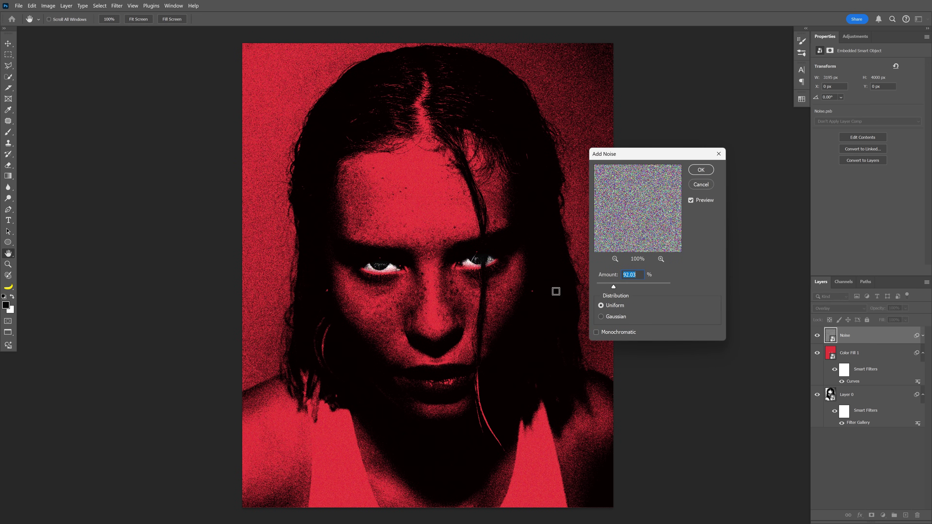
pyautogui.click(701, 170)
# Apply a Levels adjustment to the Noise smart object that brightens the noise
pyautogui.click(48, 6)
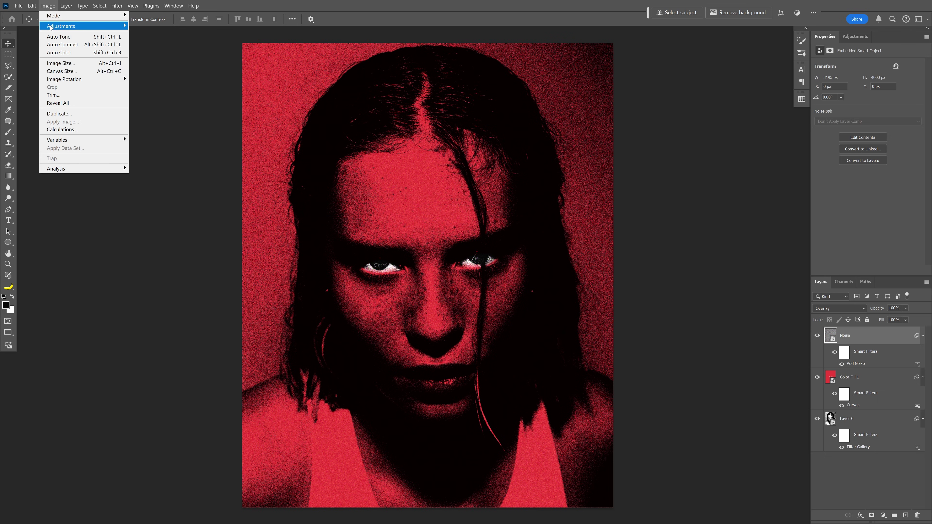
pyautogui.moveTo(81, 25)
pyautogui.click(166, 34)
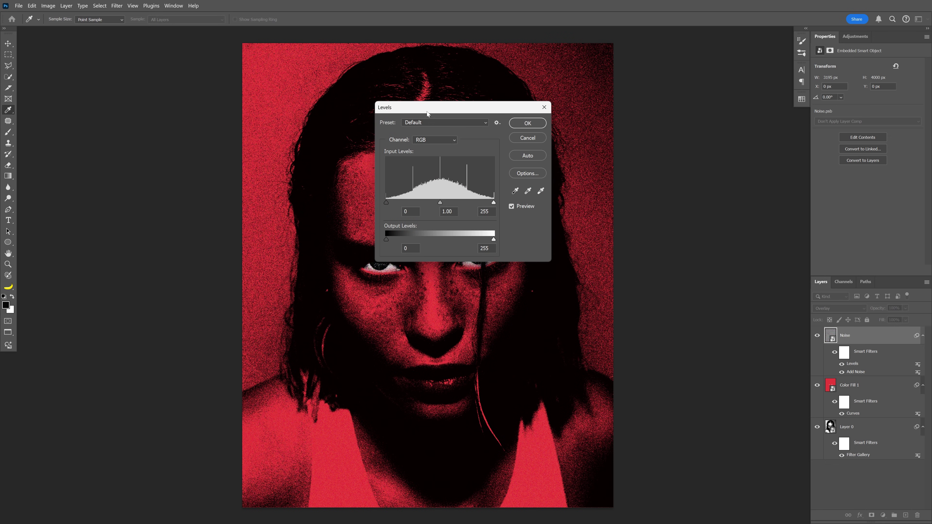
pyautogui.moveTo(717, 241); pyautogui.dragTo(637, 241)
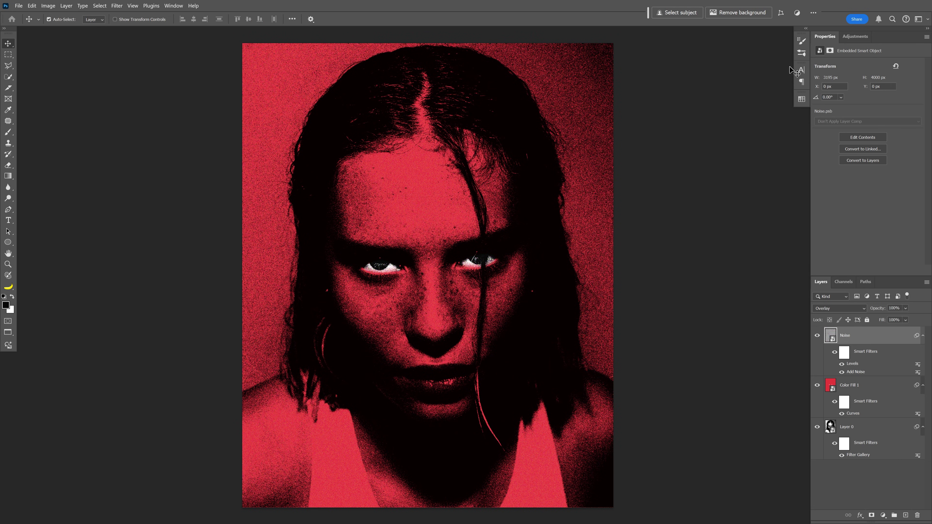
# Add a Curves adjustment layer that lifts the black point to output 33, and move the Noise layer above it
pyautogui.click(857, 36)
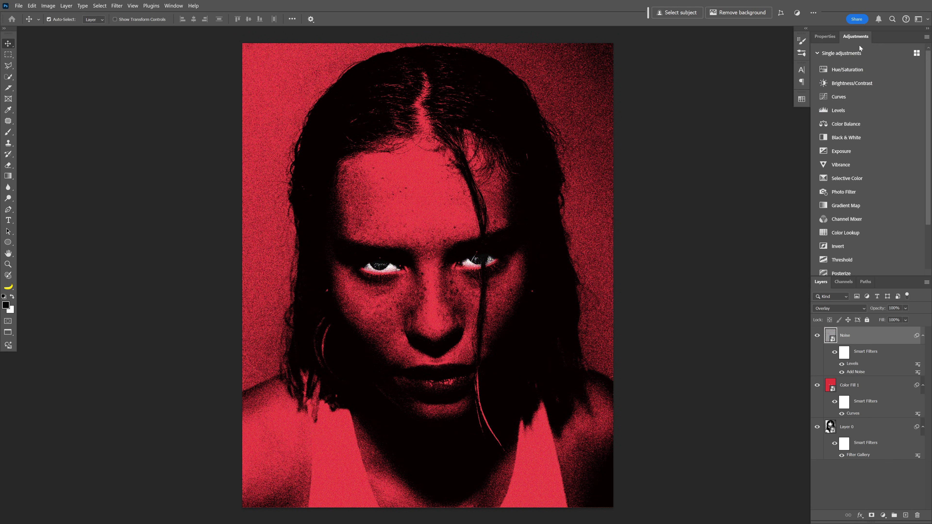
pyautogui.click(862, 99)
pyautogui.moveTo(834, 169)
pyautogui.mouseDown()
pyautogui.moveTo(834, 154)
pyautogui.moveTo(831, 162)
pyautogui.mouseUp()
pyautogui.moveTo(871, 129); pyautogui.dragTo(887, 116)
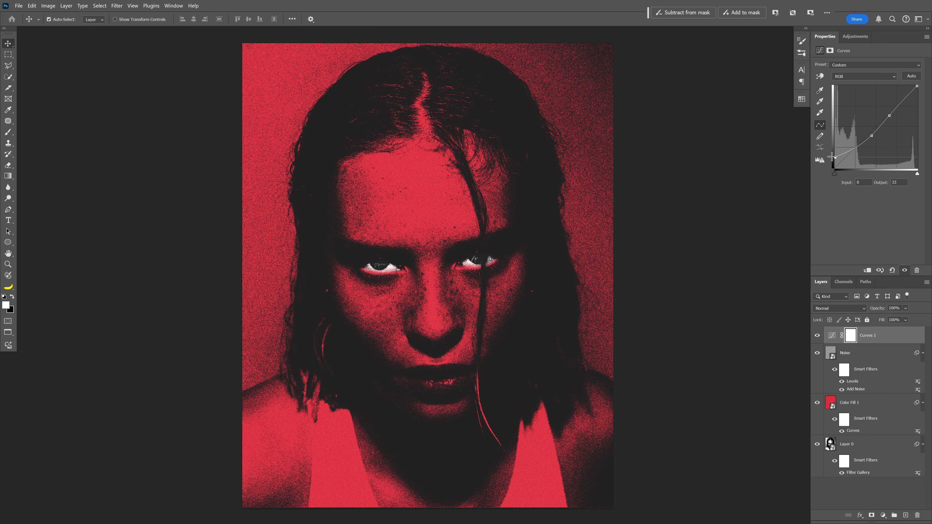
pyautogui.click(868, 357)
pyautogui.moveTo(868, 357); pyautogui.dragTo(871, 335)
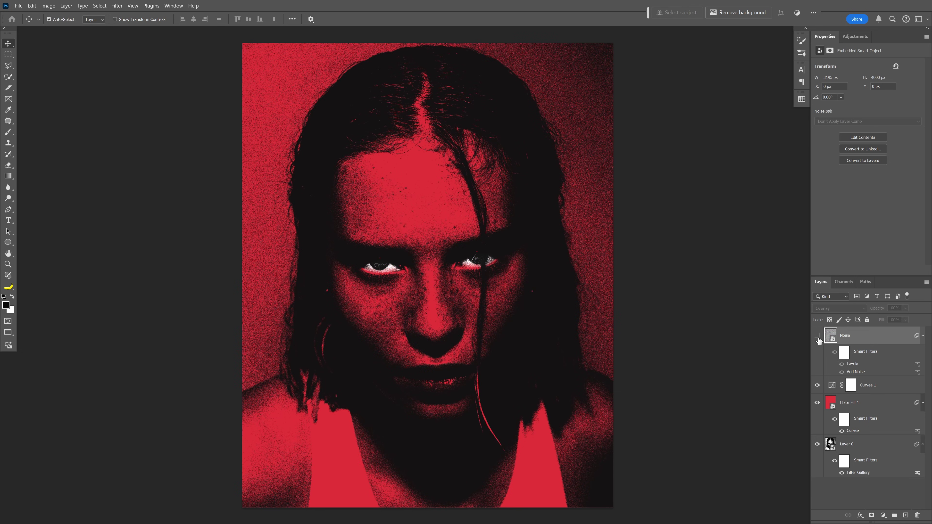
# Fit the Texturelabs InkPaint texture, rotated 90°, over the whole canvas and set its blend mode to Lighten
pyautogui.hotkey('ctrl', 't')
pyautogui.moveTo(622, 149); pyautogui.dragTo(532, 441)
pyautogui.moveTo(555, 90); pyautogui.dragTo(615, 41)
pyautogui.press('Return')
pyautogui.click(830, 309)
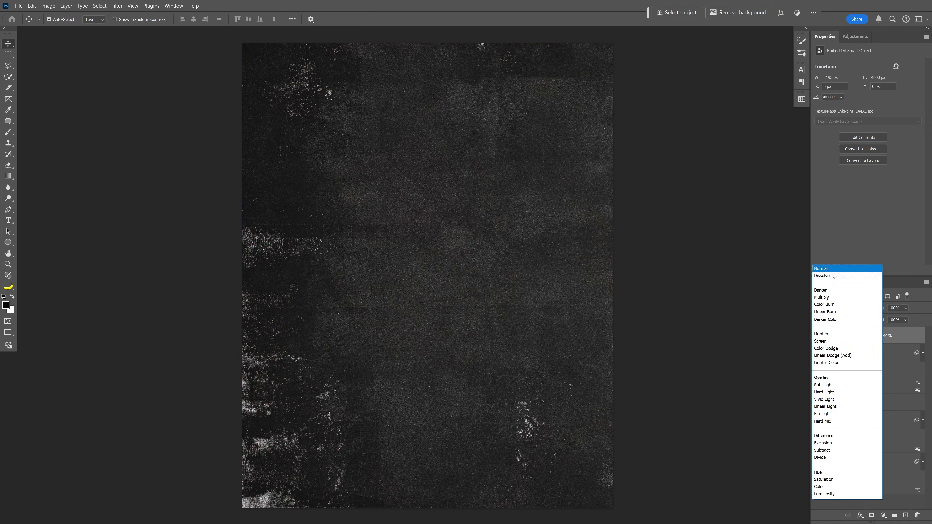
pyautogui.click(829, 335)
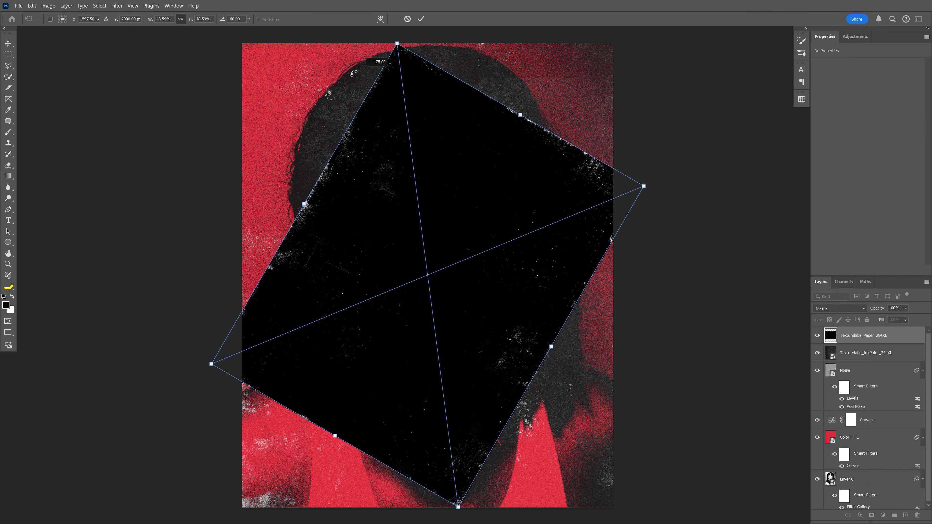
# Fit the Texturelabs Paper texture, rotated -90°, over the whole canvas and set its blend mode to Screen
pyautogui.moveTo(382, 46); pyautogui.dragTo(271, 87)
pyautogui.click(850, 309)
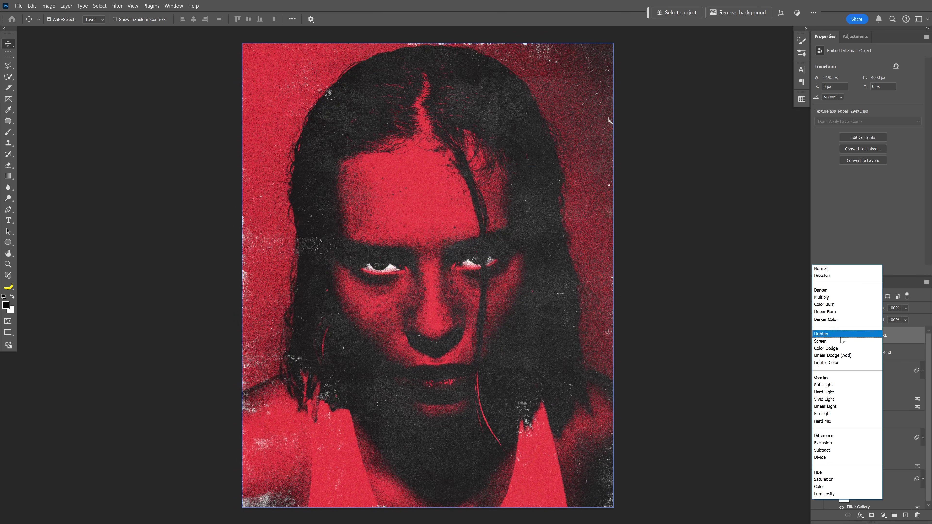
pyautogui.click(842, 341)
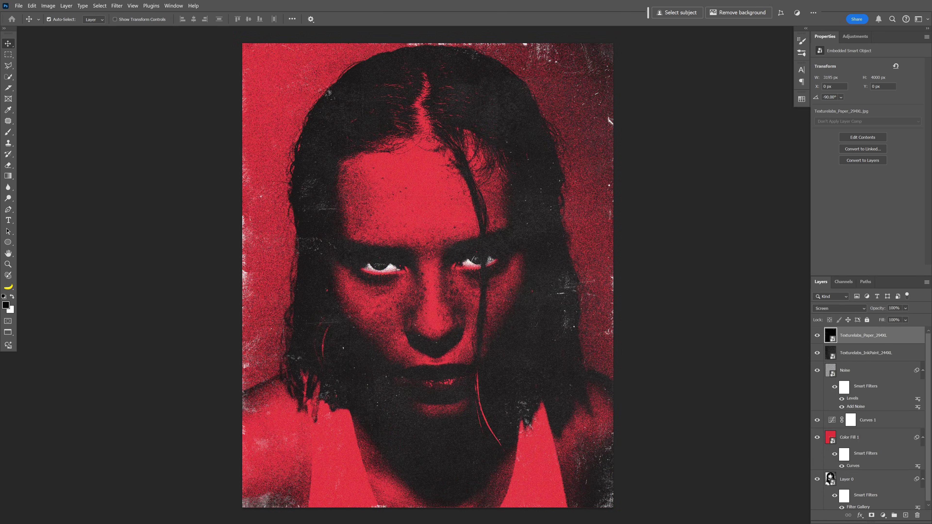